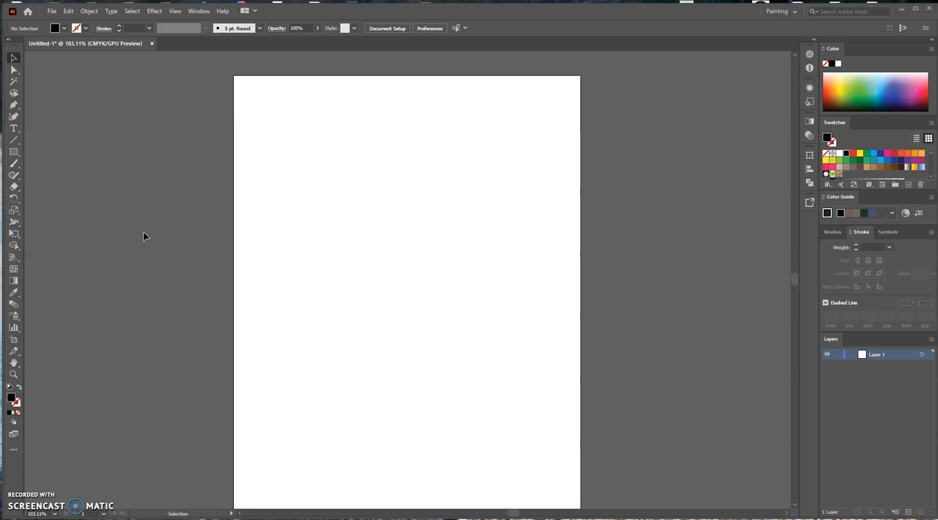
Add a first name as 150 pt Myriad Pro Regular text and centre it near the top of the artboard.
{"action": "left_click", "coordinate": [119, 208]}
{"action": "left_click", "coordinate": [12, 129]}
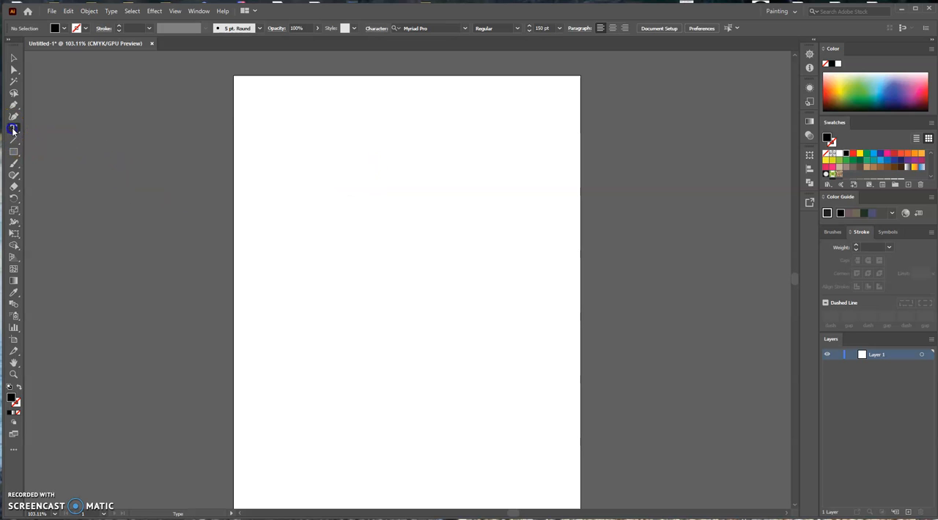
{"action": "left_click", "coordinate": [339, 139]}
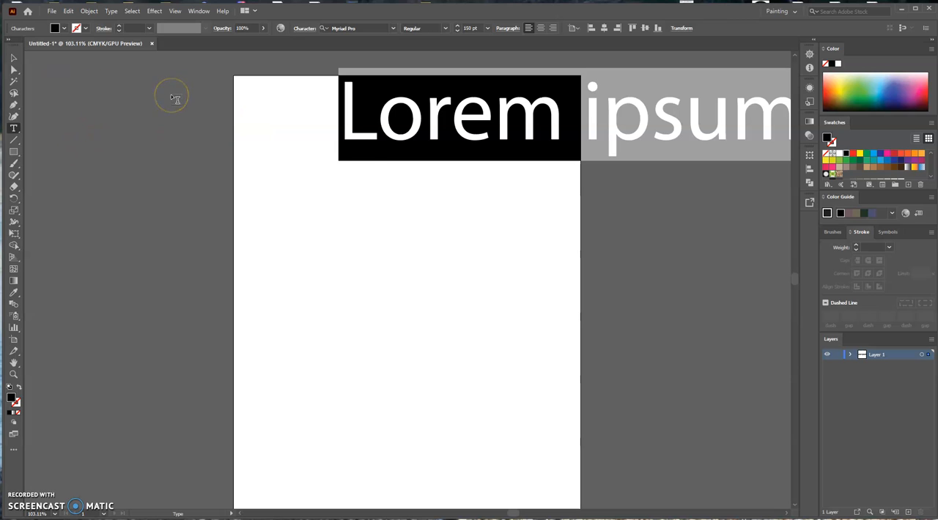
{"action": "type", "text": "Arthur"}
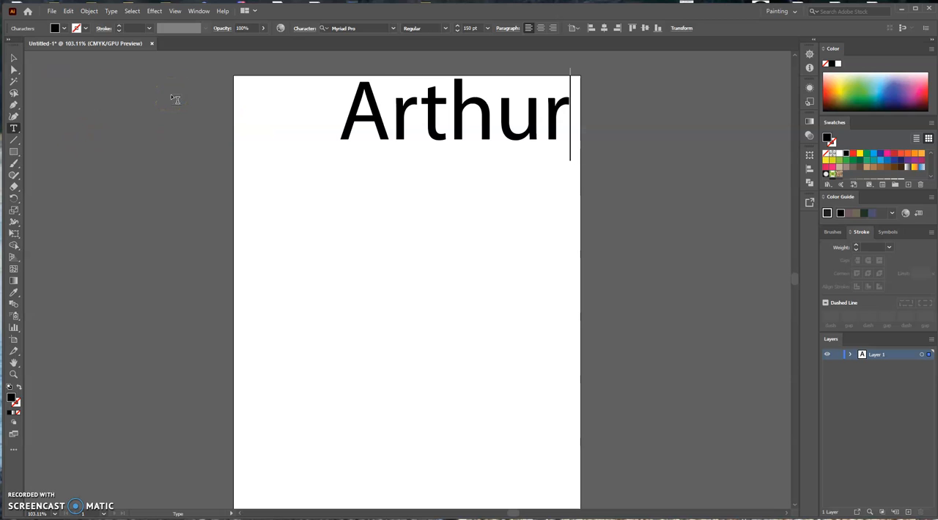
{"action": "left_click", "coordinate": [13, 58]}
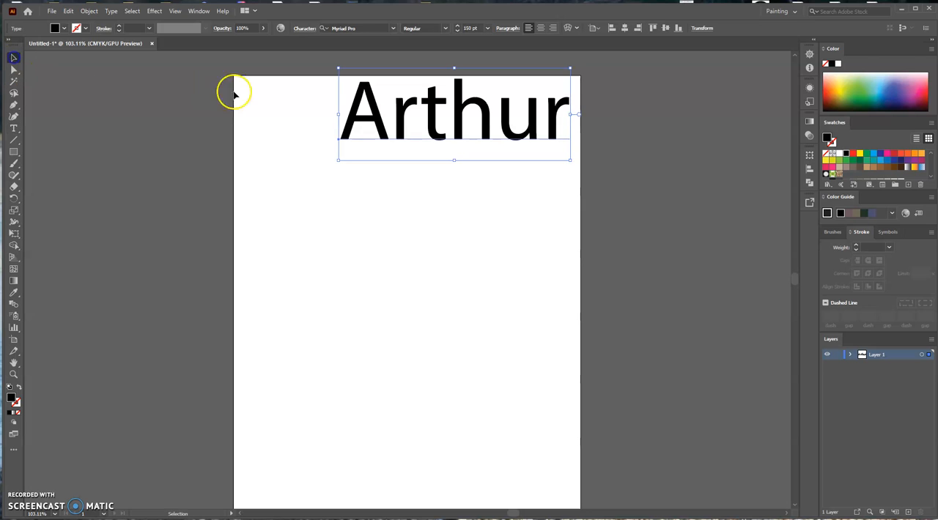
{"action": "left_click_drag", "start_coordinate": [419, 130], "coordinate": [384, 150]}
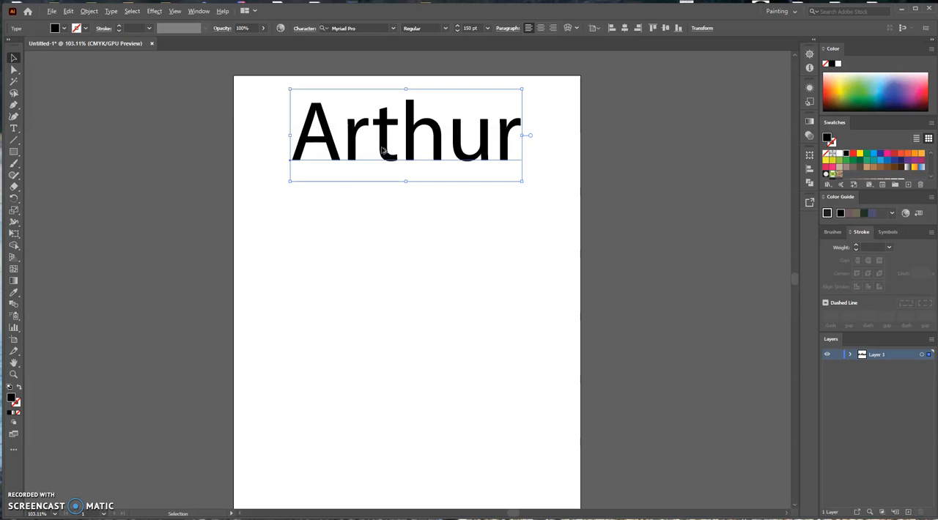
Duplicate the name text three times down the artboard, making a column of four evenly spaced copies.
{"action": "left_click_drag", "start_coordinate": [381, 149], "coordinate": [372, 323]}
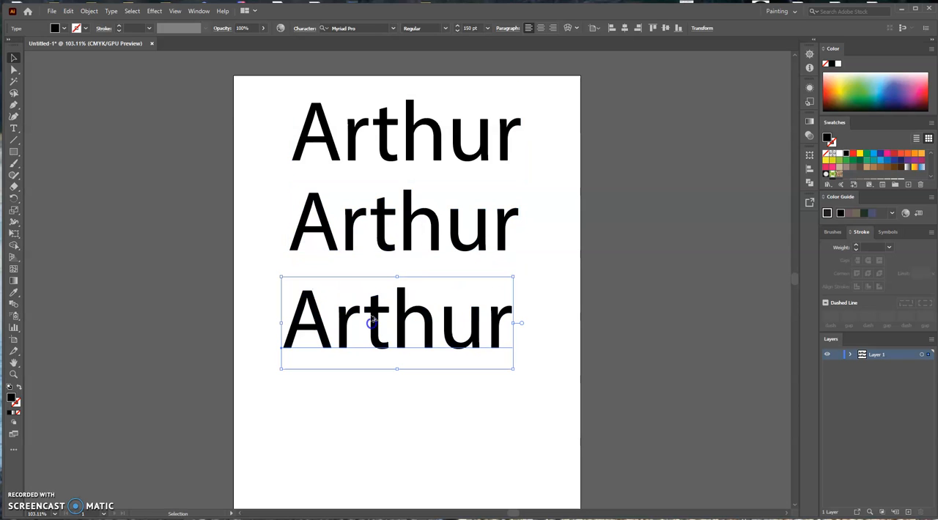
{"action": "left_click_drag", "start_coordinate": [381, 233], "coordinate": [378, 433]}
{"action": "left_click", "coordinate": [193, 214]}
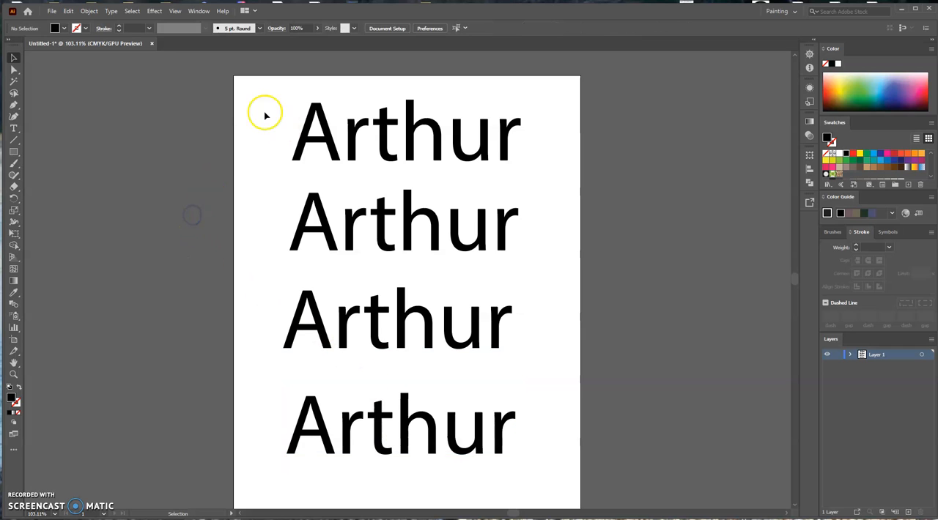
Expand the topmost name text into shapes with Object and Fill enabled.
{"action": "left_click", "coordinate": [306, 123]}
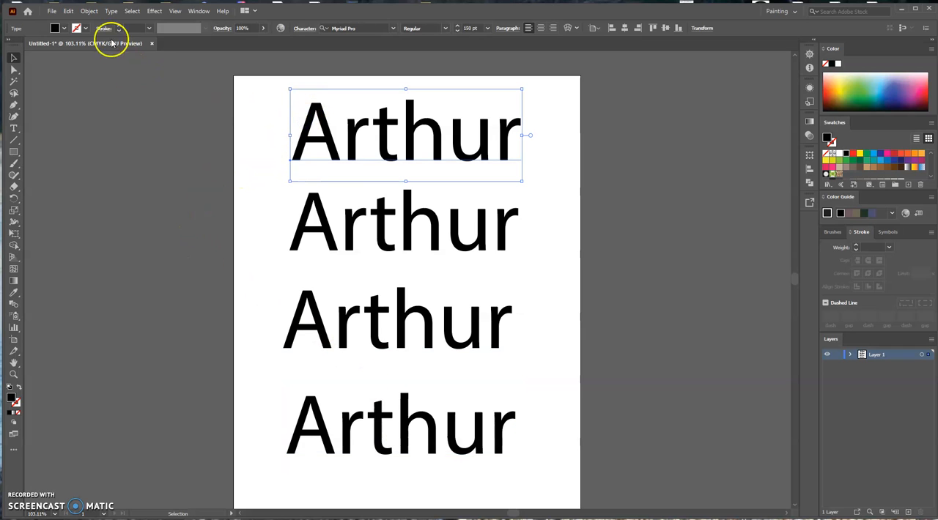
{"action": "left_click", "coordinate": [89, 11]}
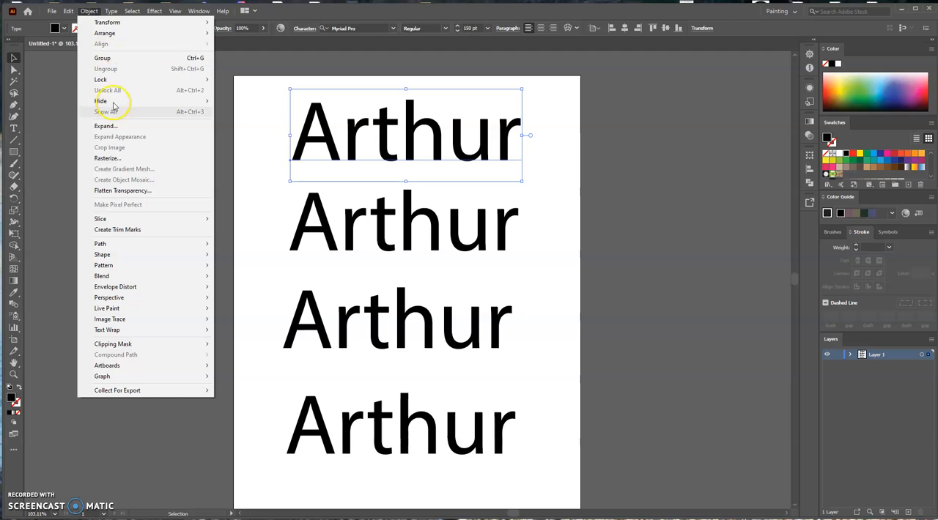
{"action": "left_click", "coordinate": [117, 126]}
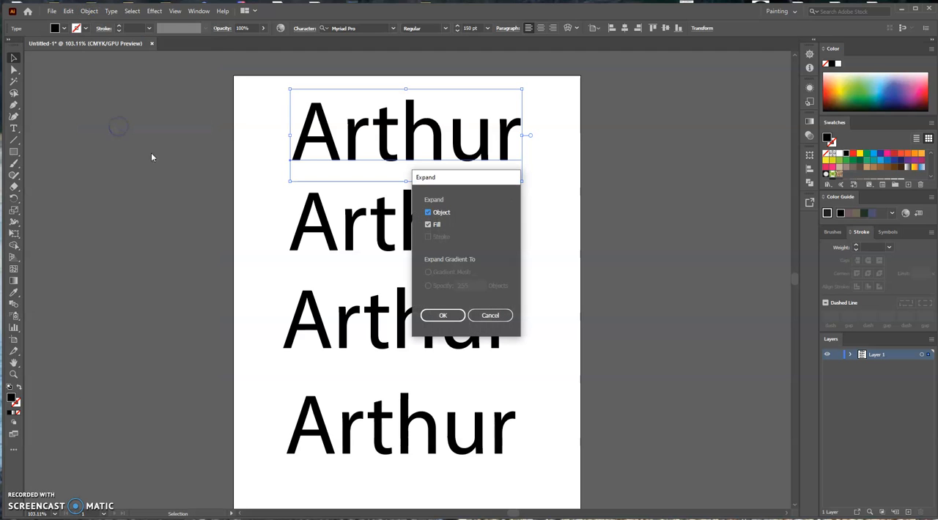
{"action": "left_click", "coordinate": [456, 316]}
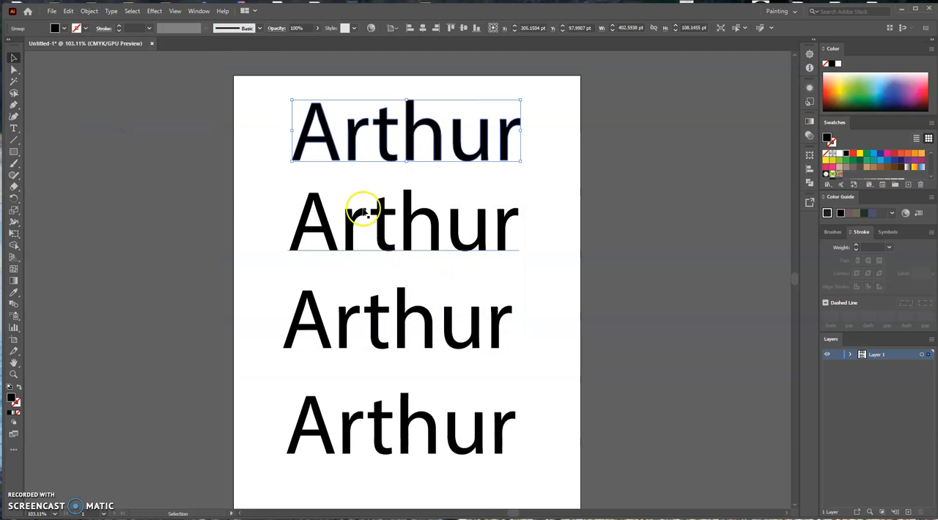
{"action": "left_click", "coordinate": [208, 183]}
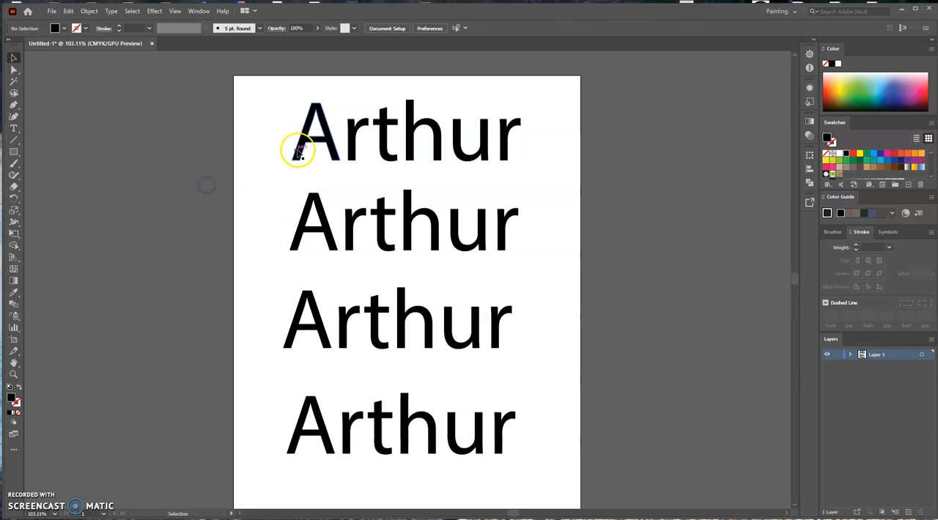
Fill the expanded top name with the white-to-black linear gradient swatch and open its gradient settings.
{"action": "left_click_drag", "start_coordinate": [242, 82], "coordinate": [553, 174]}
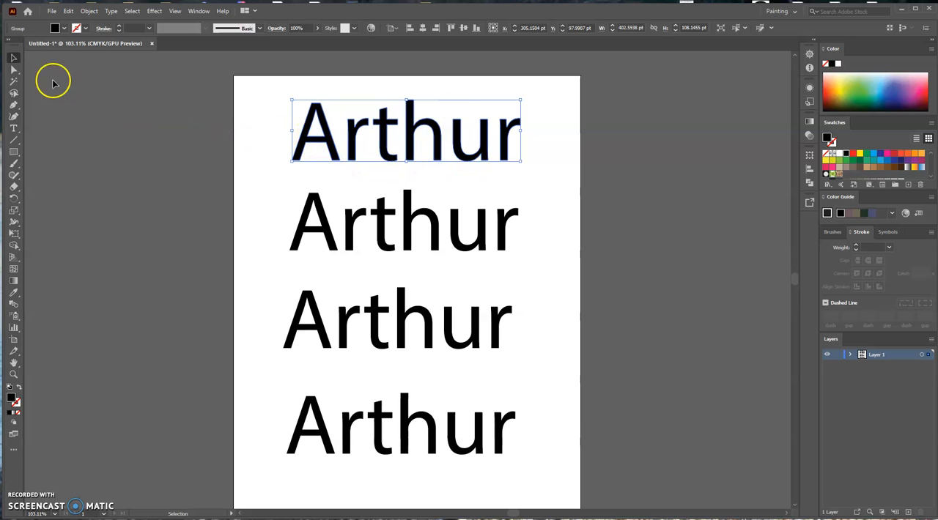
{"action": "left_click", "coordinate": [64, 29]}
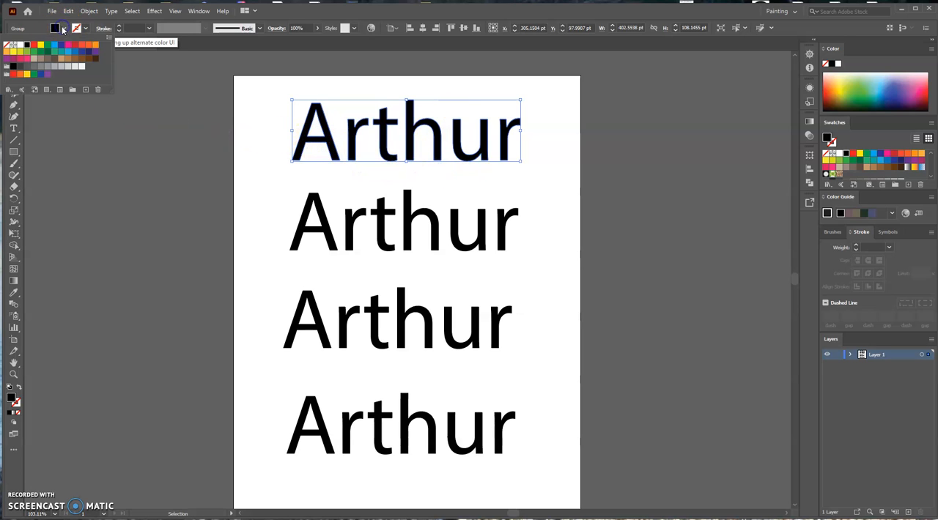
{"action": "left_click", "coordinate": [183, 78]}
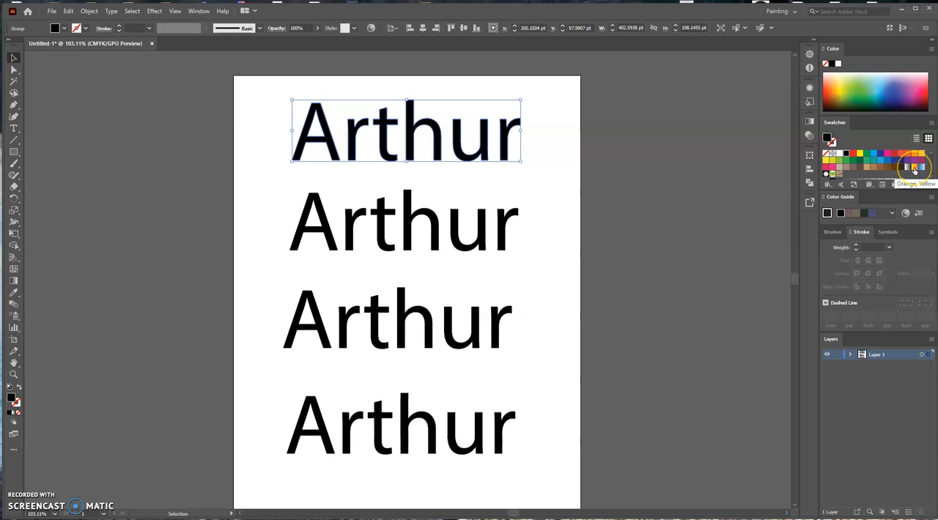
{"action": "left_click", "coordinate": [921, 169]}
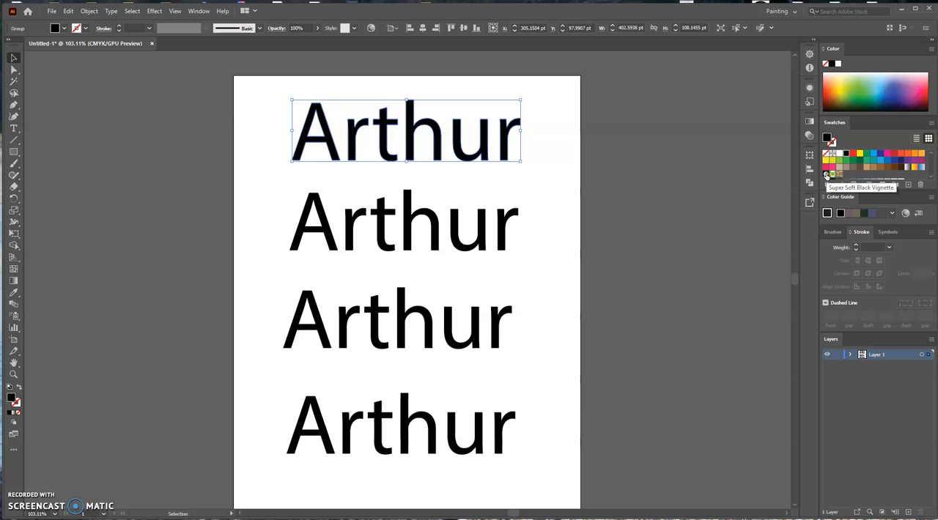
{"action": "left_click", "coordinate": [901, 169]}
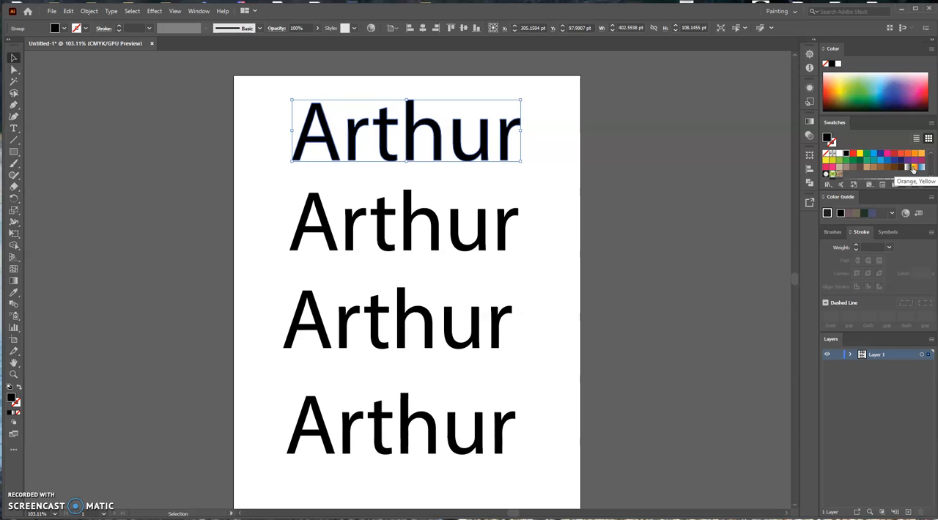
{"action": "left_click", "coordinate": [907, 168]}
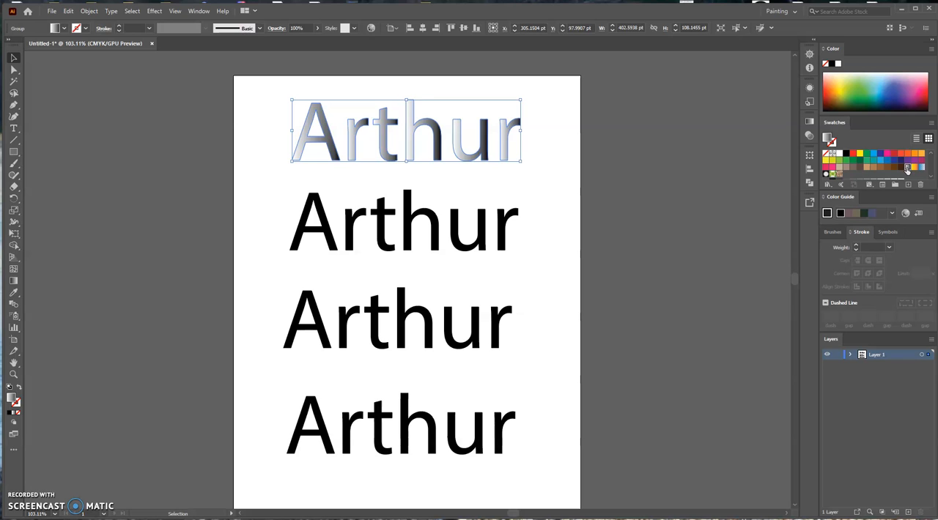
{"action": "left_click_drag", "start_coordinate": [907, 168], "coordinate": [302, 146]}
{"action": "left_click", "coordinate": [811, 122]}
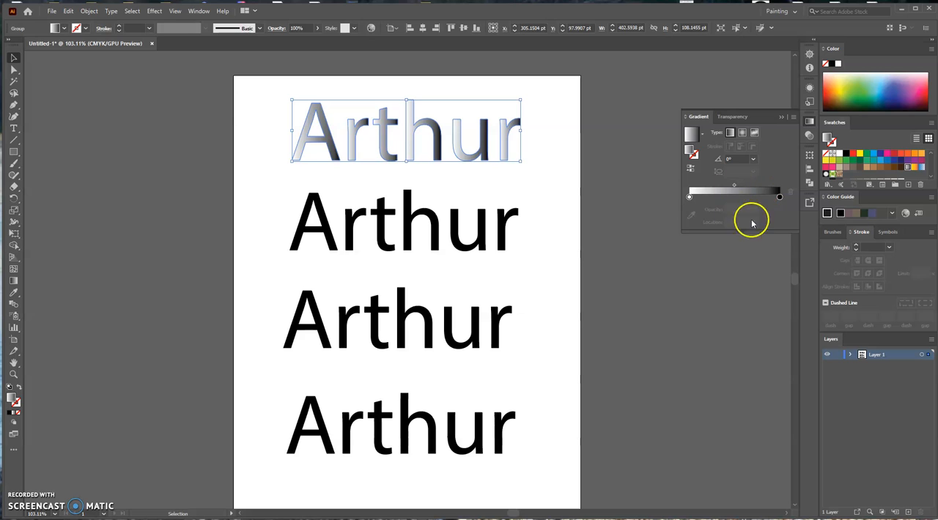
Switch the top name's gradient type to radial and set it back to linear.
{"action": "left_click", "coordinate": [746, 134]}
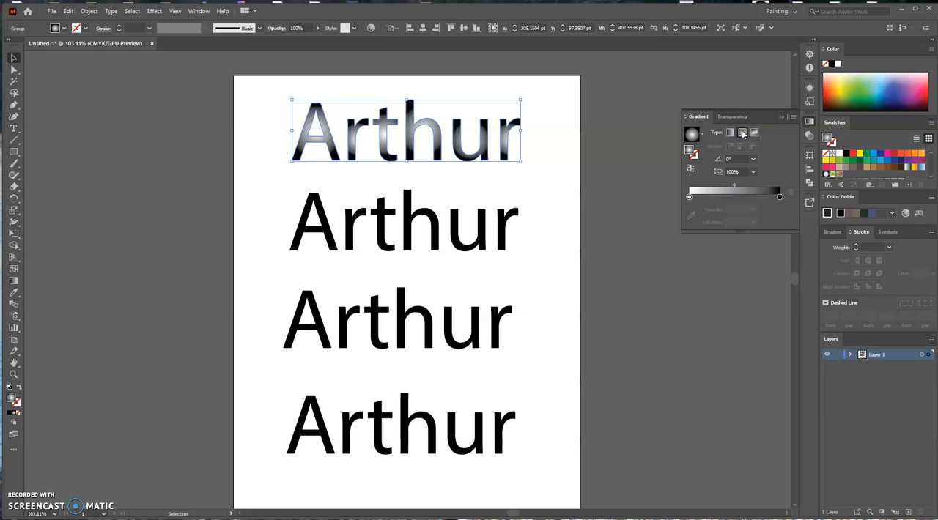
{"action": "left_click", "coordinate": [730, 133]}
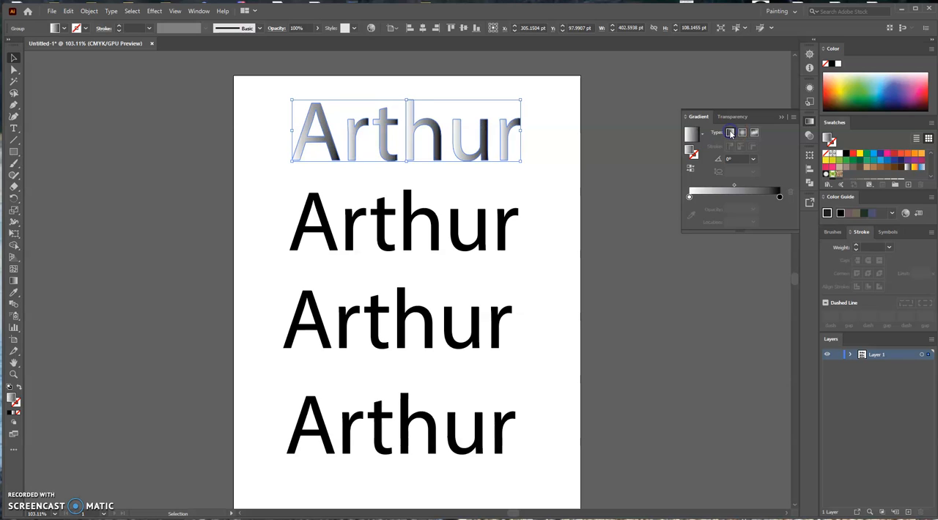
{"action": "left_click", "coordinate": [754, 134]}
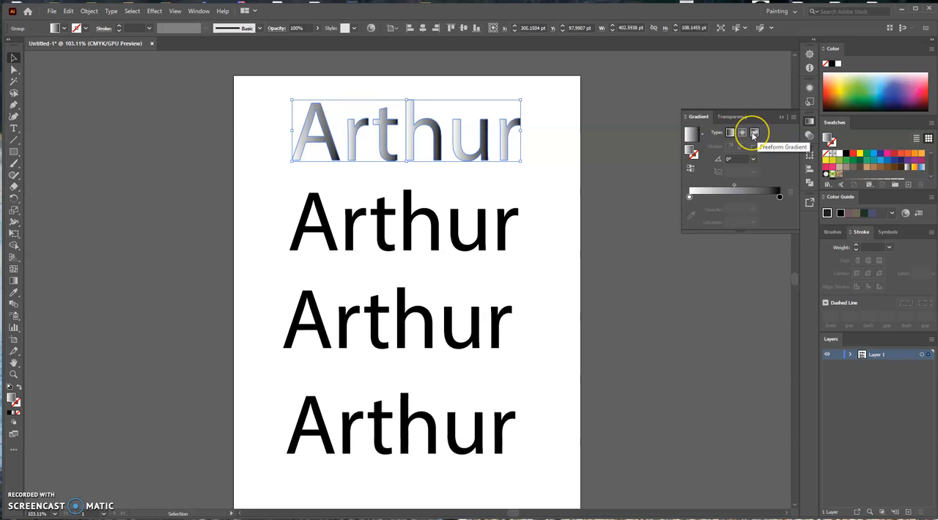
{"action": "left_click", "coordinate": [729, 134]}
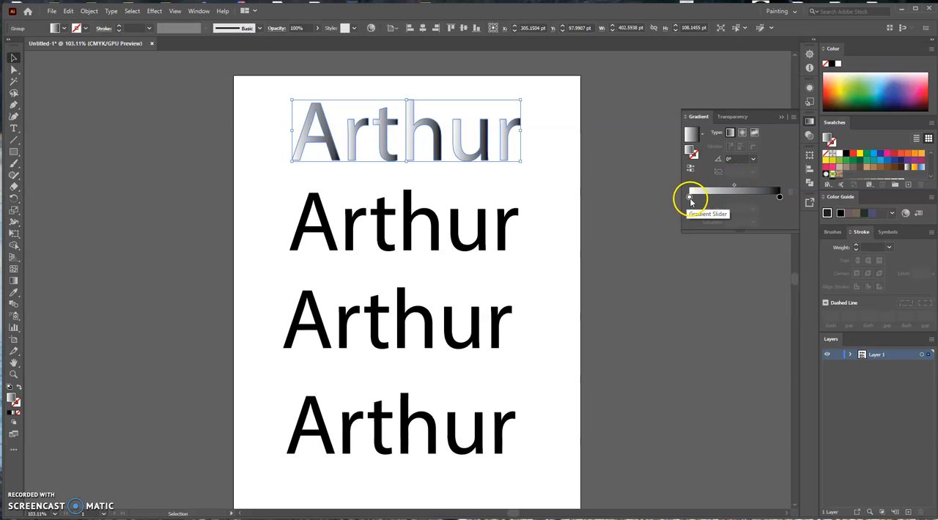
Try the white gradient stop at about 62% and the black stop at about 48%, returning them to 0% and 100%.
{"action": "left_click_drag", "start_coordinate": [689, 198], "coordinate": [736, 198]}
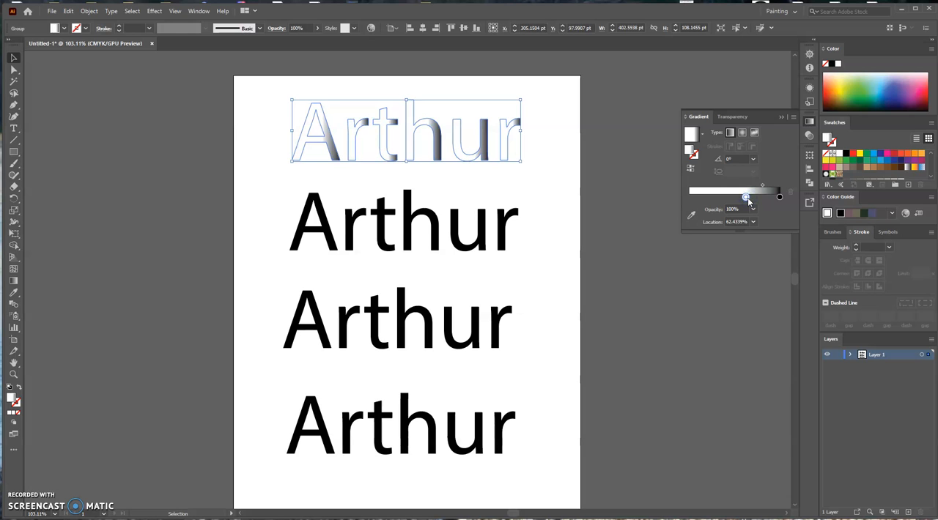
{"action": "left_click_drag", "start_coordinate": [747, 197], "coordinate": [688, 195]}
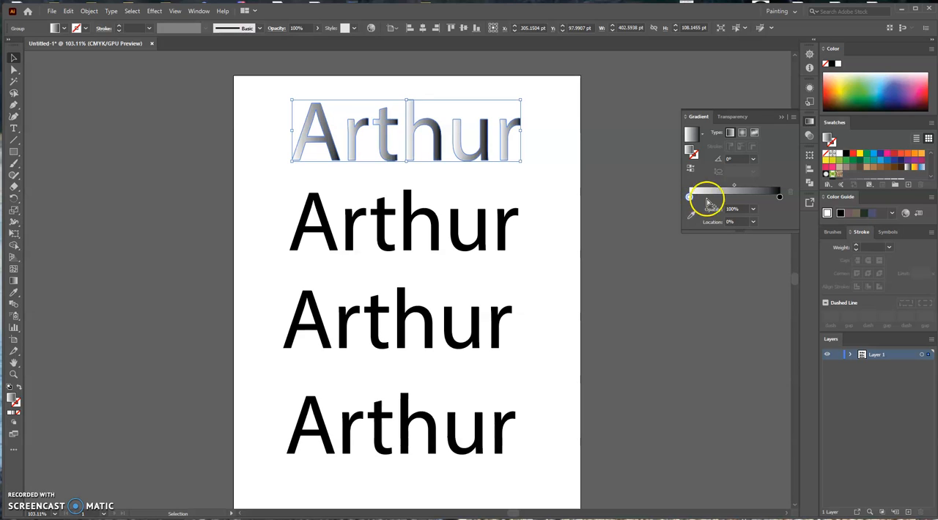
{"action": "left_click_drag", "start_coordinate": [779, 197], "coordinate": [735, 195]}
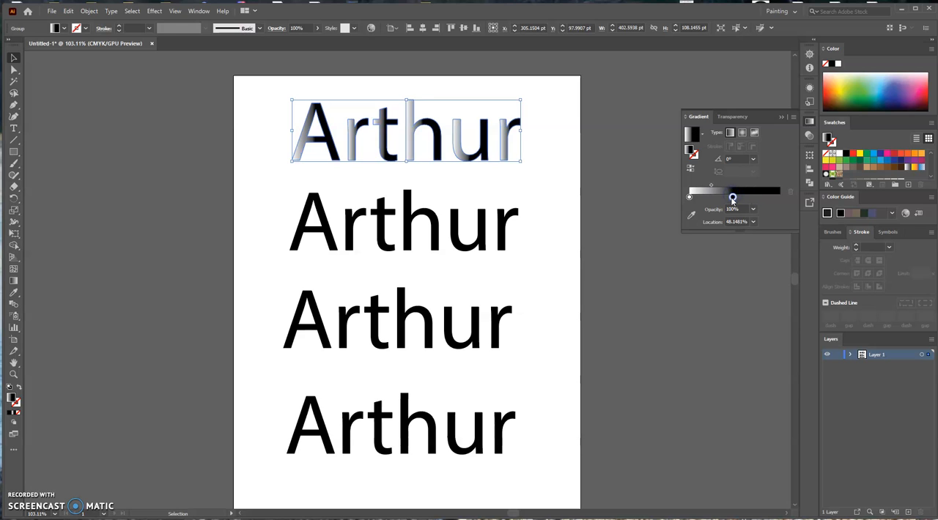
{"action": "left_click_drag", "start_coordinate": [737, 198], "coordinate": [786, 199]}
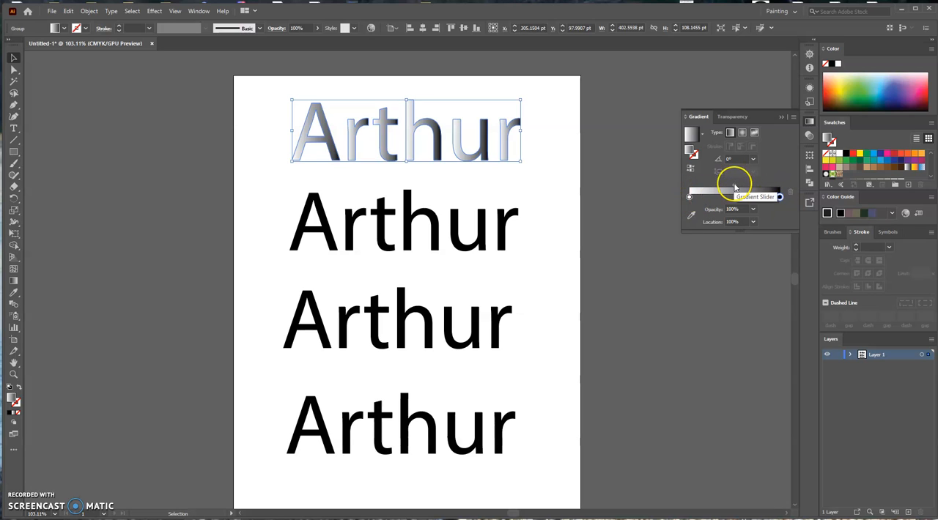
Try the gradient midpoint at 13% and about 78%, and set it to about 47%.
{"action": "left_click_drag", "start_coordinate": [735, 187], "coordinate": [700, 189]}
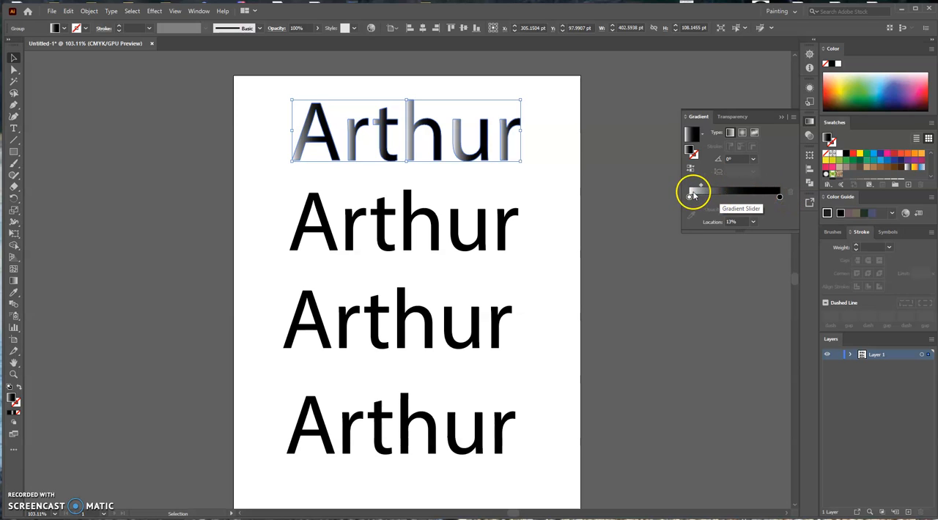
{"action": "left_click", "coordinate": [700, 185]}
{"action": "left_click_drag", "start_coordinate": [701, 185], "coordinate": [761, 186]}
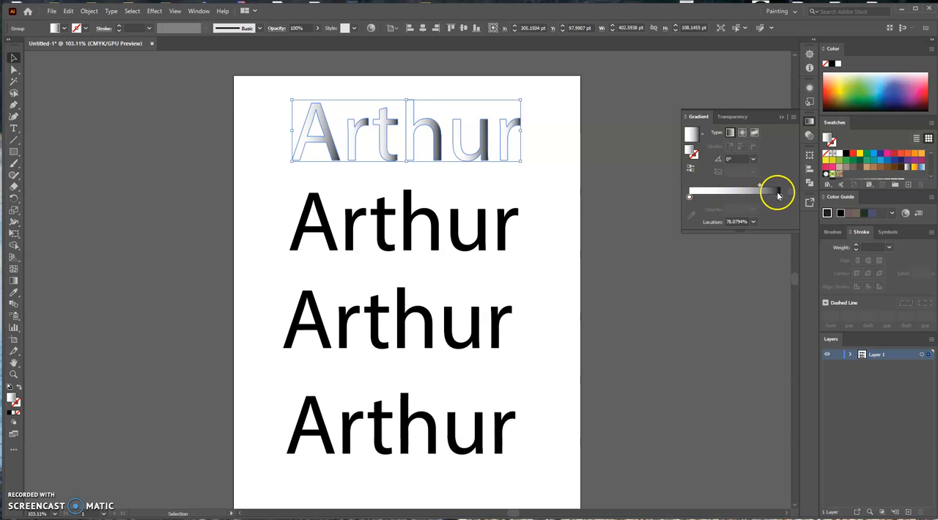
{"action": "left_click_drag", "start_coordinate": [758, 185], "coordinate": [730, 186]}
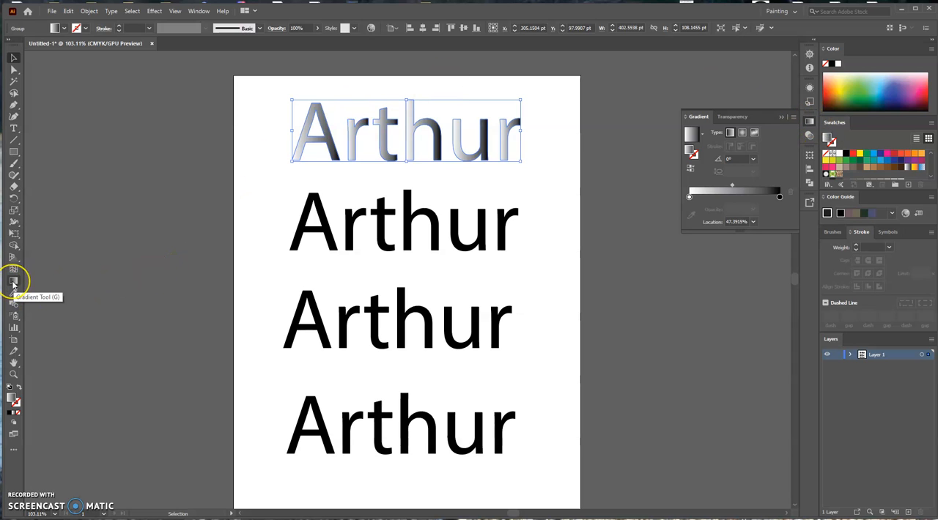
Redraw the gradient across all letters of the top name with the Gradient tool, trying both horizontal directions and finishing diagonally at about -137°.
{"action": "left_click", "coordinate": [13, 282]}
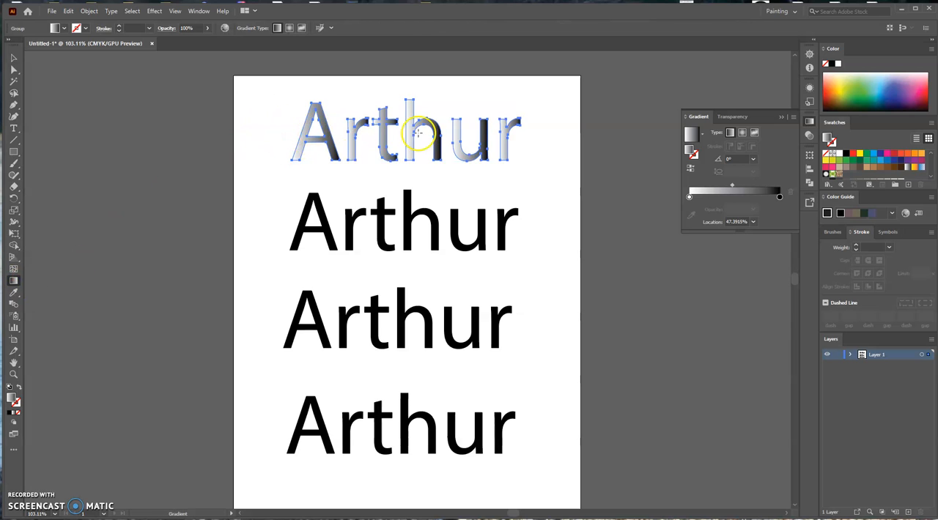
{"action": "left_click_drag", "start_coordinate": [281, 130], "coordinate": [662, 143]}
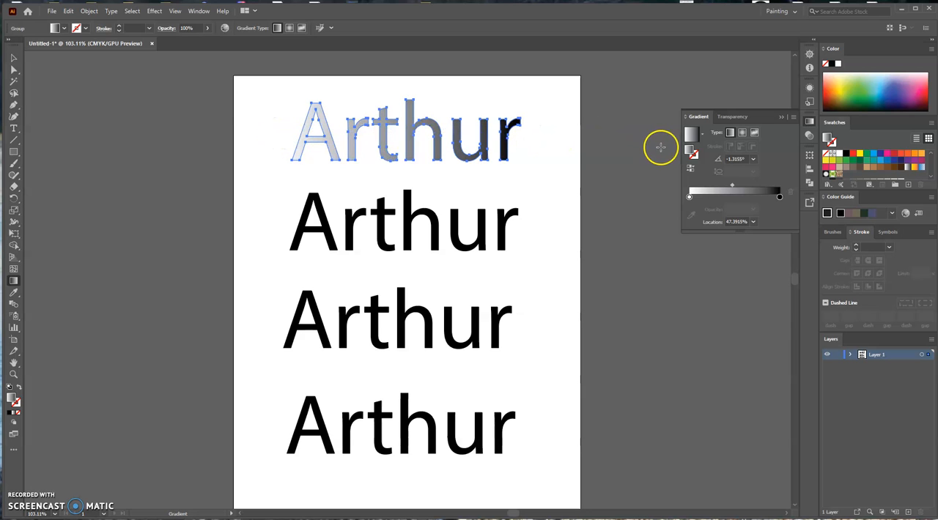
{"action": "left_click_drag", "start_coordinate": [540, 137], "coordinate": [290, 148]}
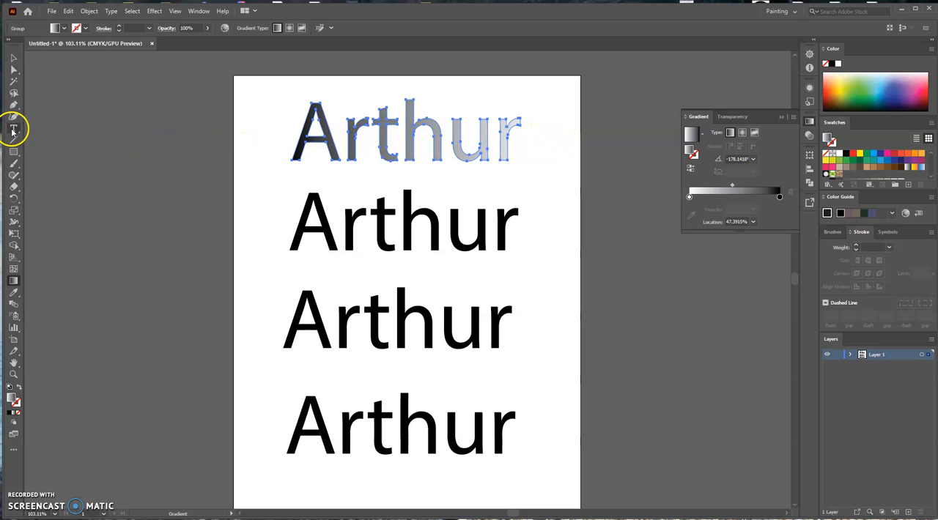
{"action": "left_click_drag", "start_coordinate": [374, 182], "coordinate": [308, 231]}
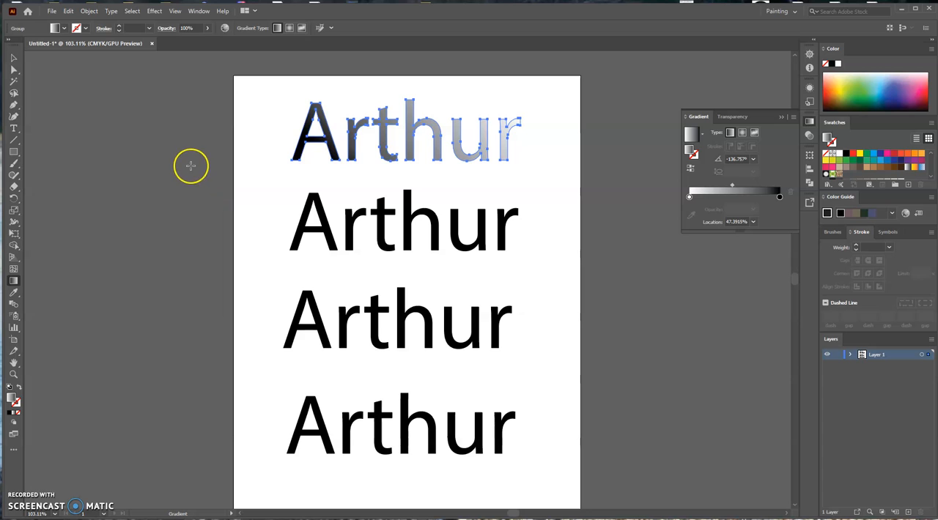
{"action": "left_click", "coordinate": [39, 76]}
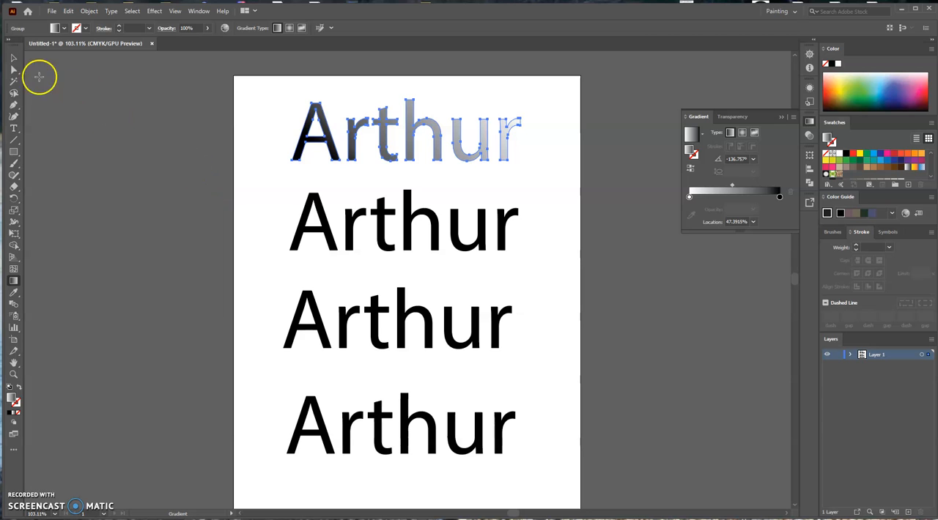
Expand the second name's object and fill, and apply the yellow-orange-red gradient swatch to it.
{"action": "left_click", "coordinate": [15, 60]}
{"action": "left_click", "coordinate": [173, 243]}
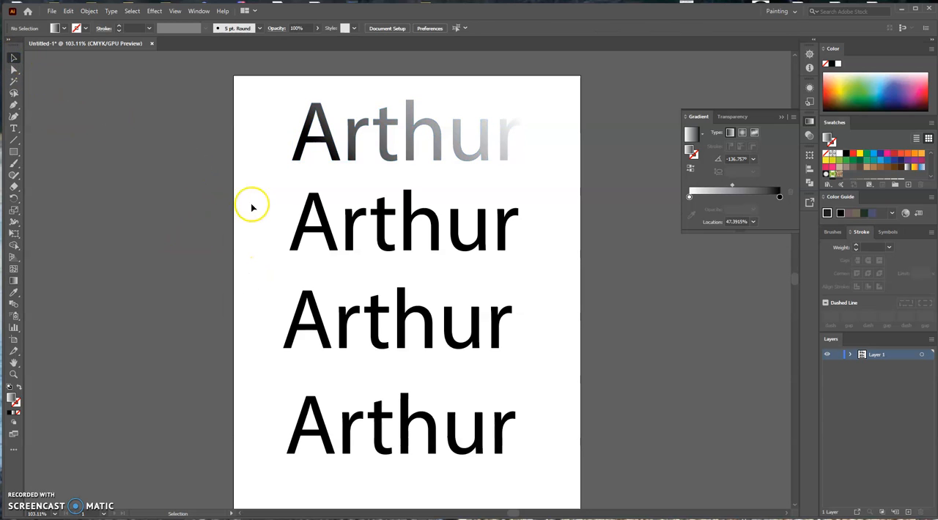
{"action": "left_click", "coordinate": [293, 210]}
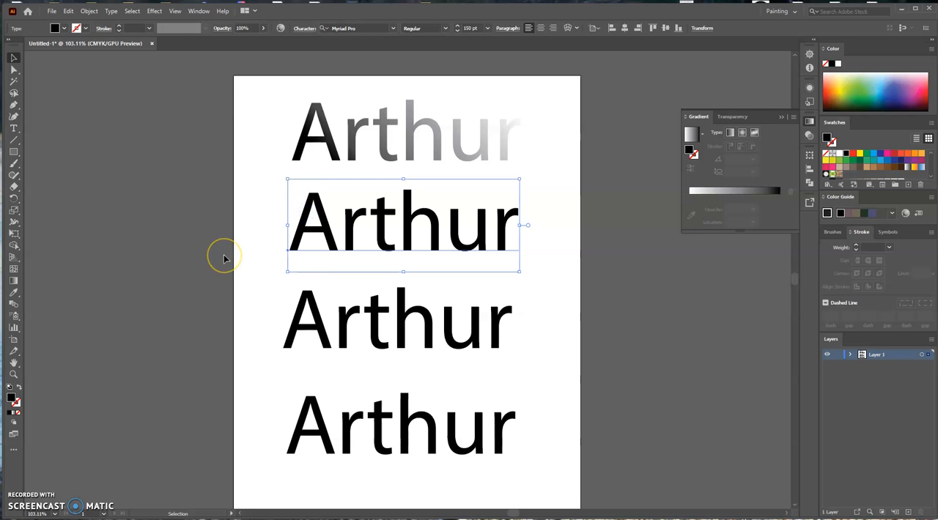
{"action": "left_click", "coordinate": [88, 12]}
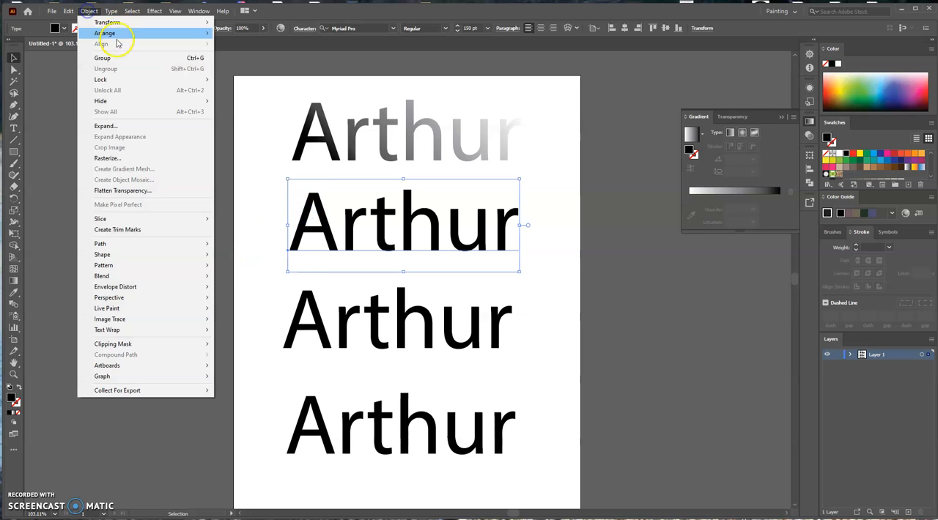
{"action": "left_click", "coordinate": [114, 126]}
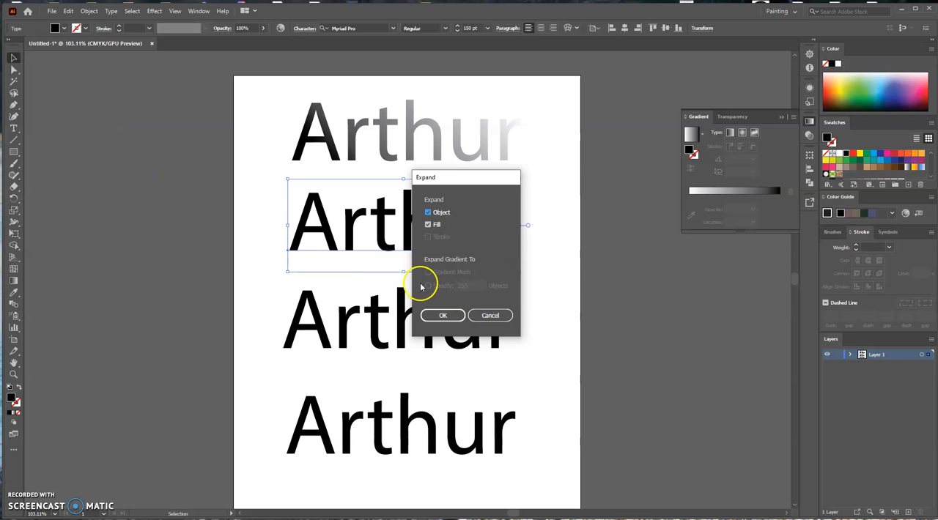
{"action": "left_click", "coordinate": [440, 315]}
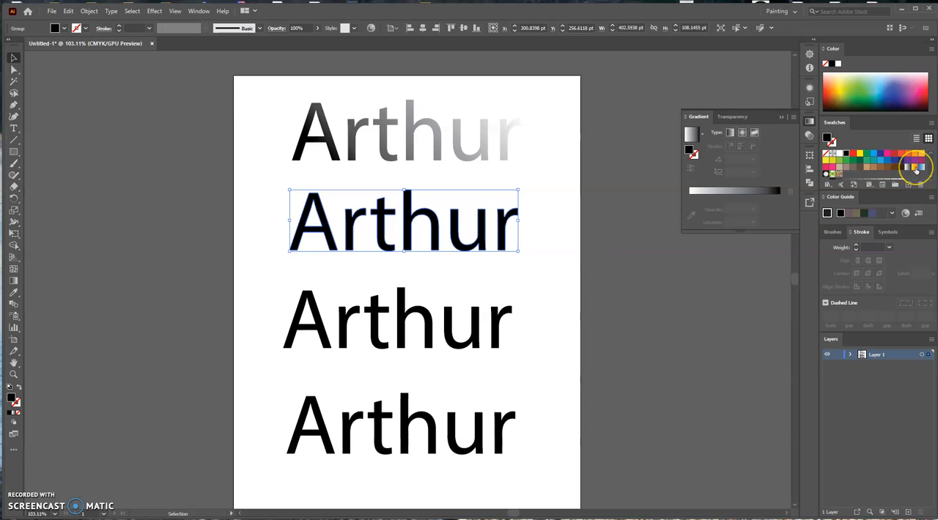
{"action": "left_click", "coordinate": [915, 169]}
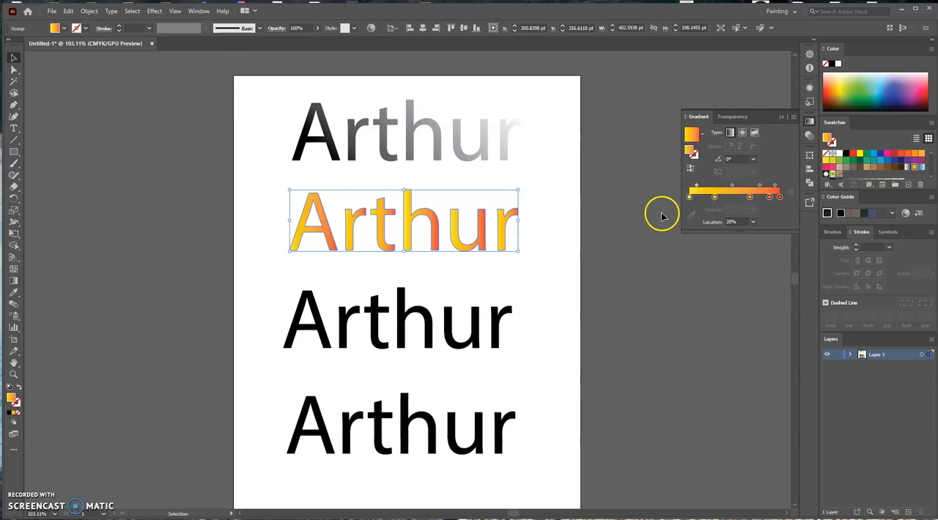
Try the red end stop of the second name's gradient near the middle, returning it to 100%.
{"action": "left_click", "coordinate": [779, 198]}
{"action": "left_click", "coordinate": [734, 197]}
{"action": "mouse_move", "coordinate": [735, 197]}
{"action": "left_mouse_down"}
{"action": "mouse_move", "coordinate": [707, 196]}
{"action": "mouse_move", "coordinate": [785, 199]}
{"action": "left_mouse_up"}
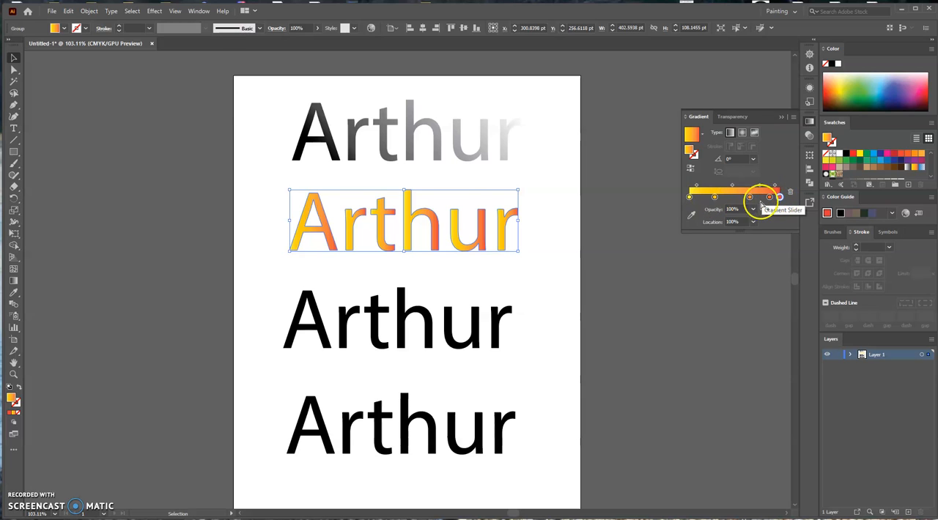
Delete the gradient stop at 28% and recolor the yellow starting stop purple (C 65.49, M 74.12, Y 0, K 0).
{"action": "left_click", "coordinate": [715, 198]}
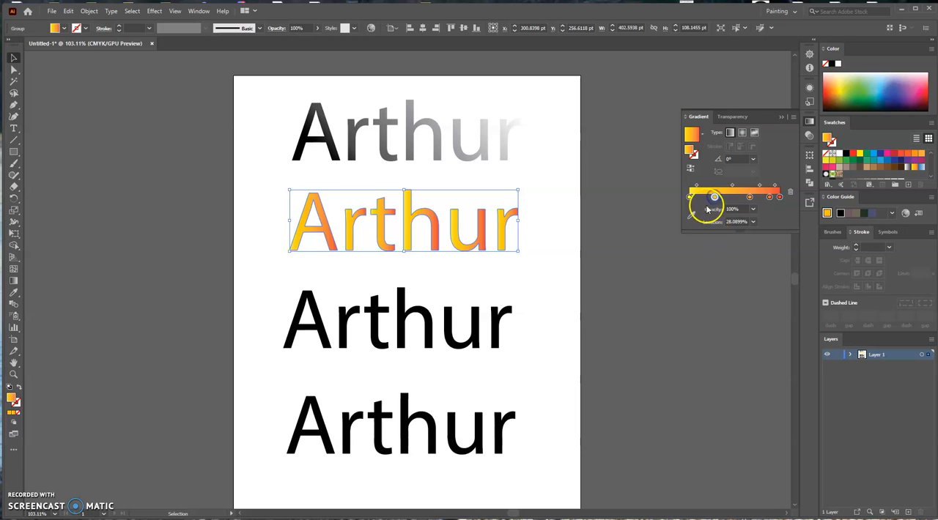
{"action": "left_click", "coordinate": [790, 191]}
{"action": "left_click", "coordinate": [690, 197]}
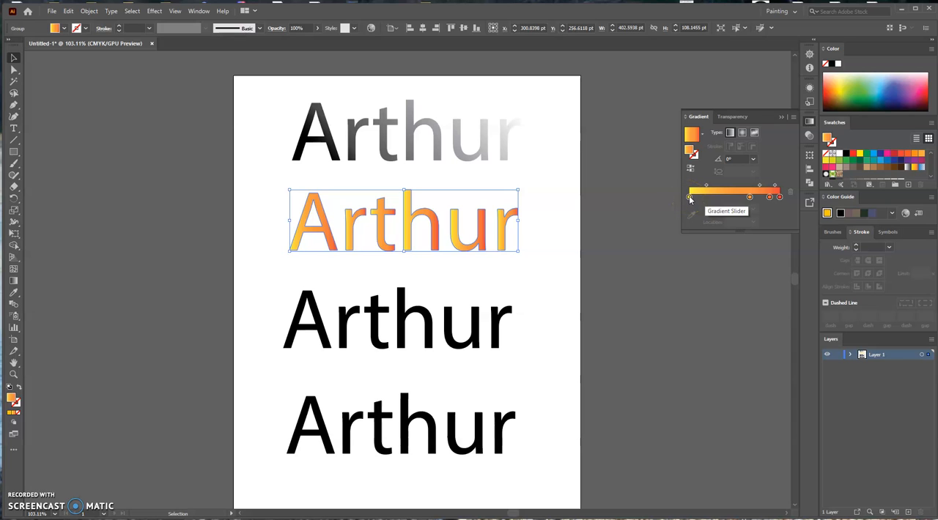
{"action": "double_click", "coordinate": [689, 197]}
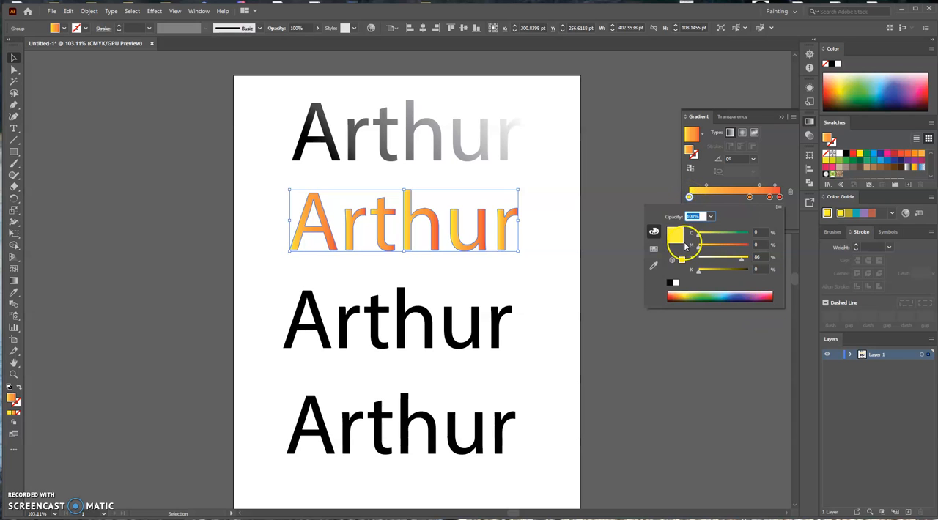
{"action": "left_click", "coordinate": [726, 296]}
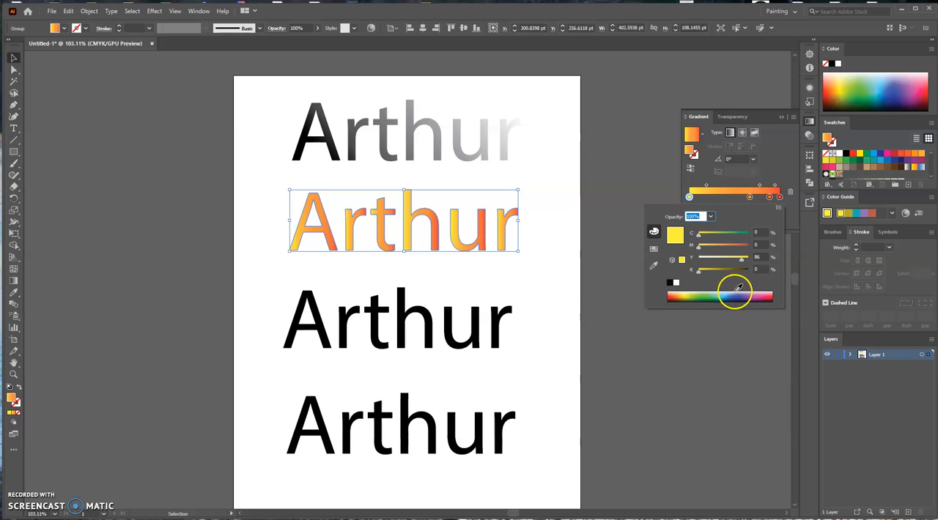
{"action": "left_click_drag", "start_coordinate": [725, 295], "coordinate": [749, 293]}
{"action": "left_click", "coordinate": [742, 294]}
{"action": "left_click", "coordinate": [762, 293]}
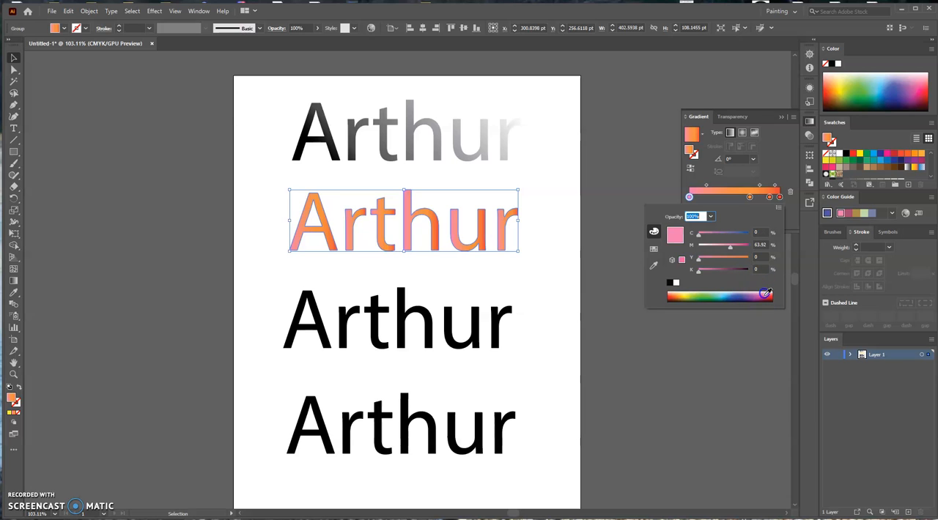
{"action": "left_click", "coordinate": [743, 299]}
{"action": "left_click", "coordinate": [745, 293]}
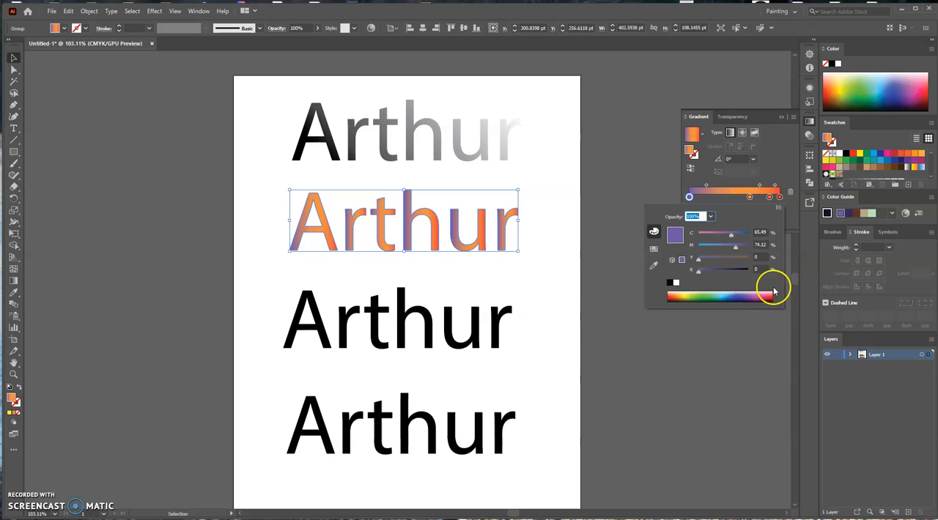
Move the purple stop to about 30% and add a pink stop (C 0, M 96.47, Y 22.75, K 0) at about 10%.
{"action": "left_click_drag", "start_coordinate": [688, 198], "coordinate": [712, 197]}
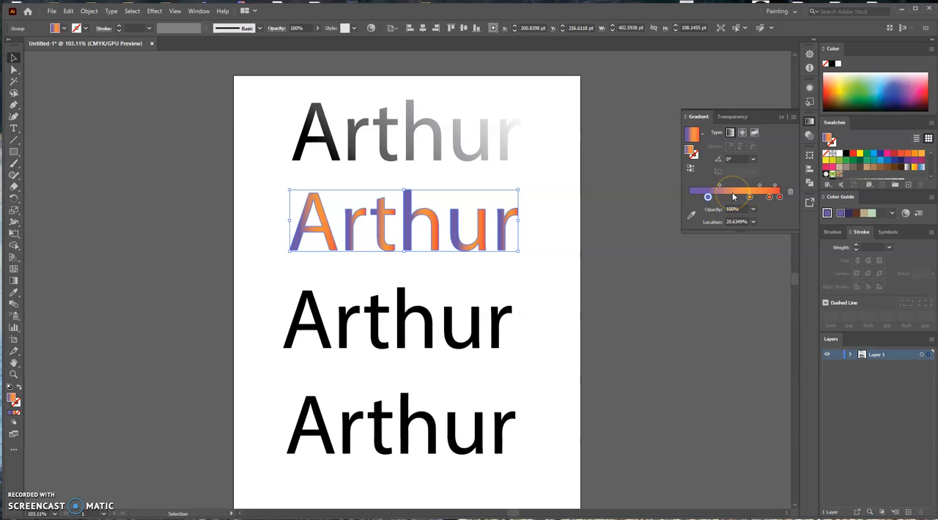
{"action": "left_click_drag", "start_coordinate": [714, 199], "coordinate": [715, 199]}
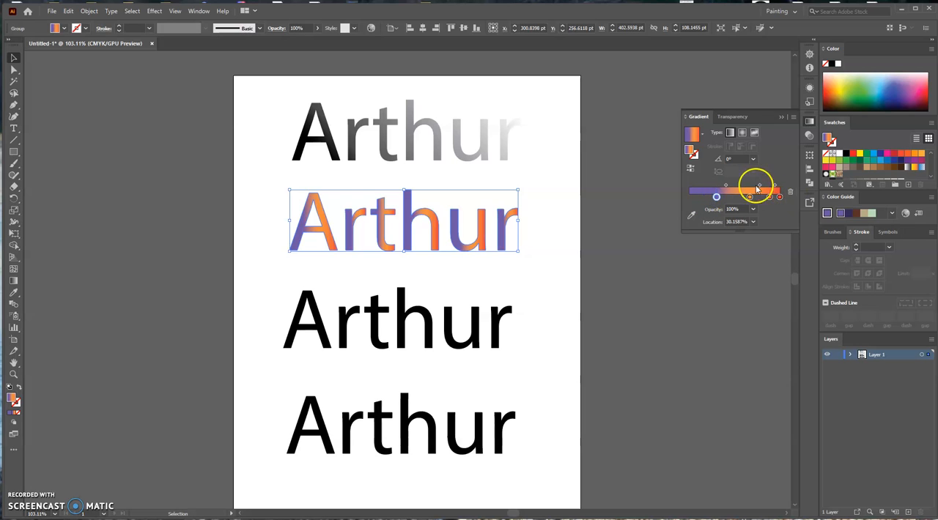
{"action": "left_click", "coordinate": [698, 197]}
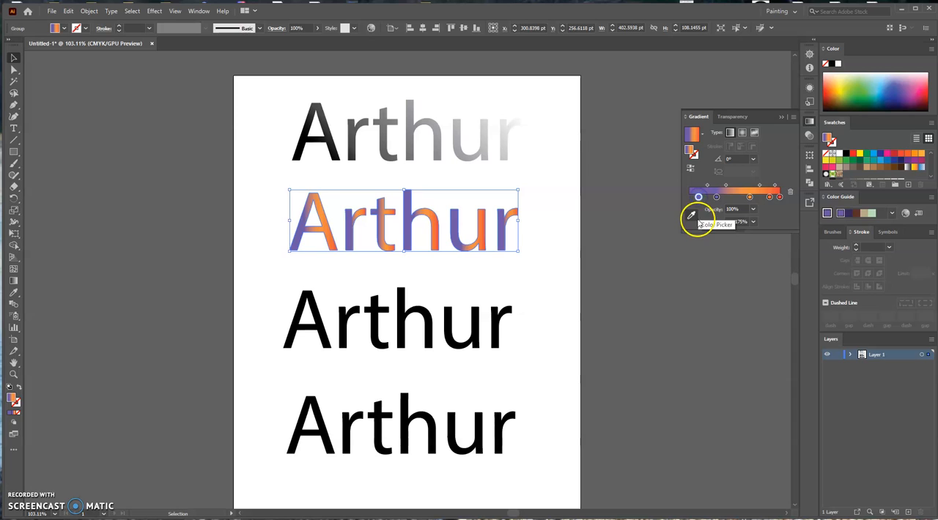
{"action": "double_click", "coordinate": [698, 197]}
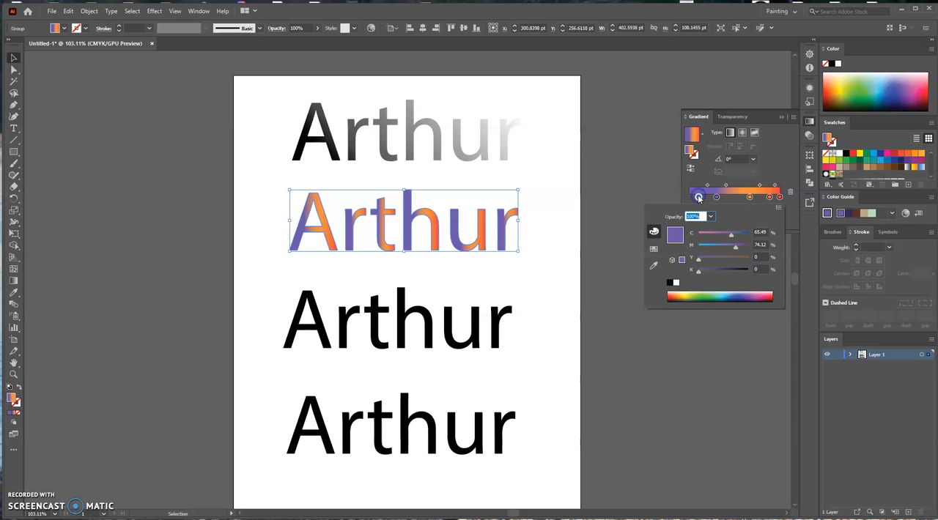
{"action": "left_click", "coordinate": [762, 296]}
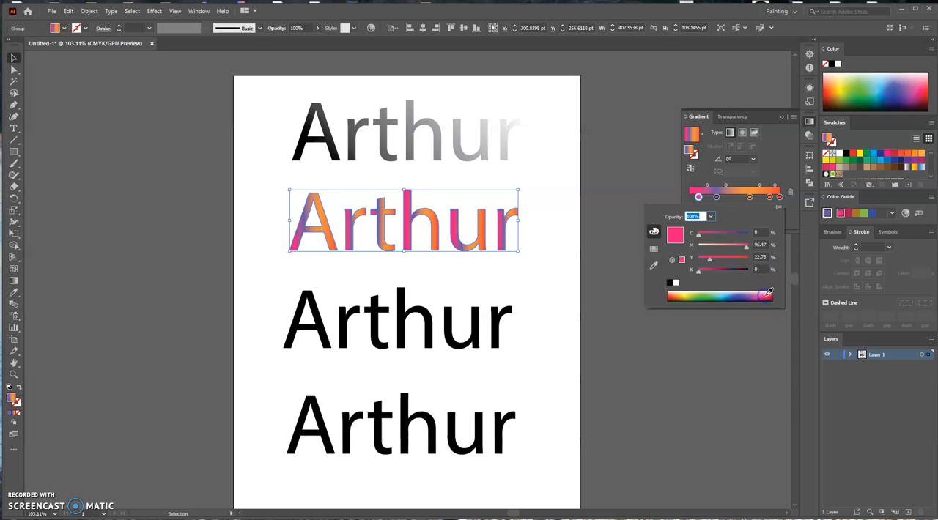
Set the purple-orange midpoint to about 61%, and redraw the gradient across the whole second name with the Gradient tool at about -3.5°.
{"action": "left_click", "coordinate": [741, 185]}
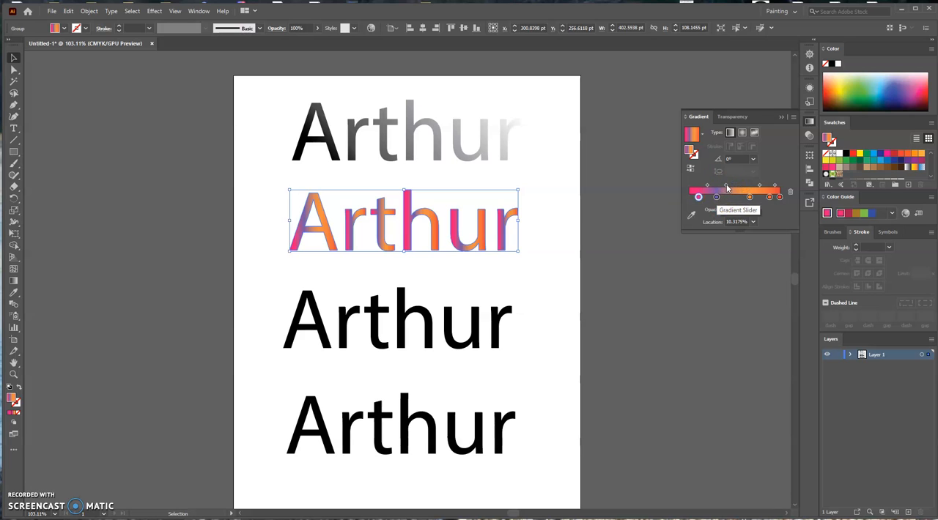
{"action": "left_click_drag", "start_coordinate": [727, 188], "coordinate": [735, 188]}
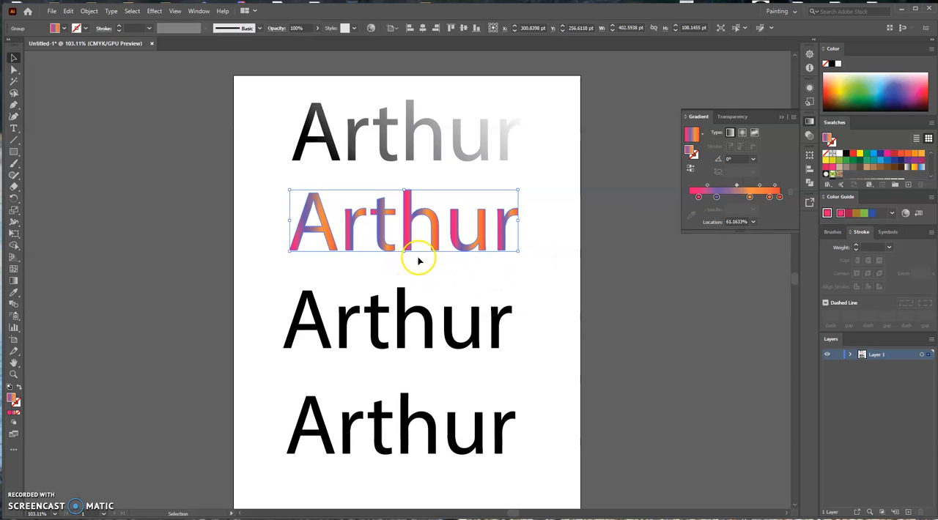
{"action": "left_click", "coordinate": [13, 282]}
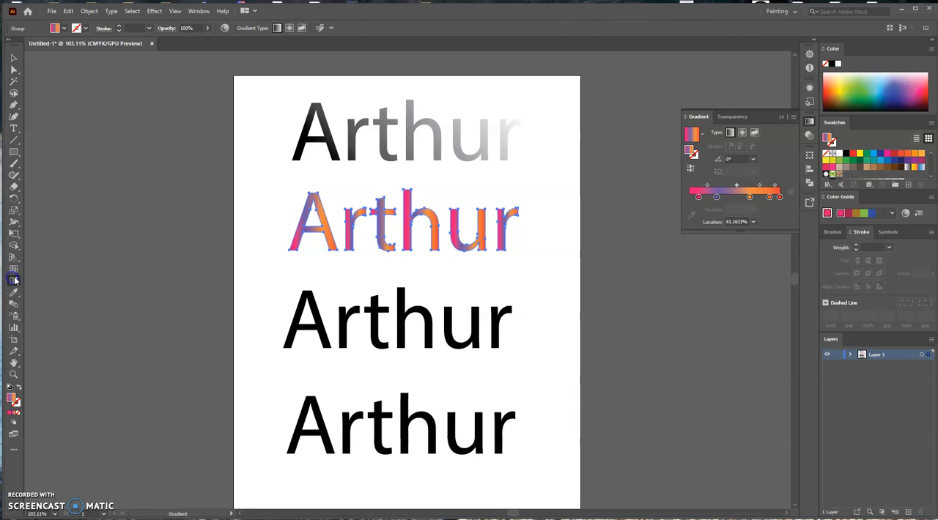
{"action": "left_click_drag", "start_coordinate": [251, 219], "coordinate": [520, 235]}
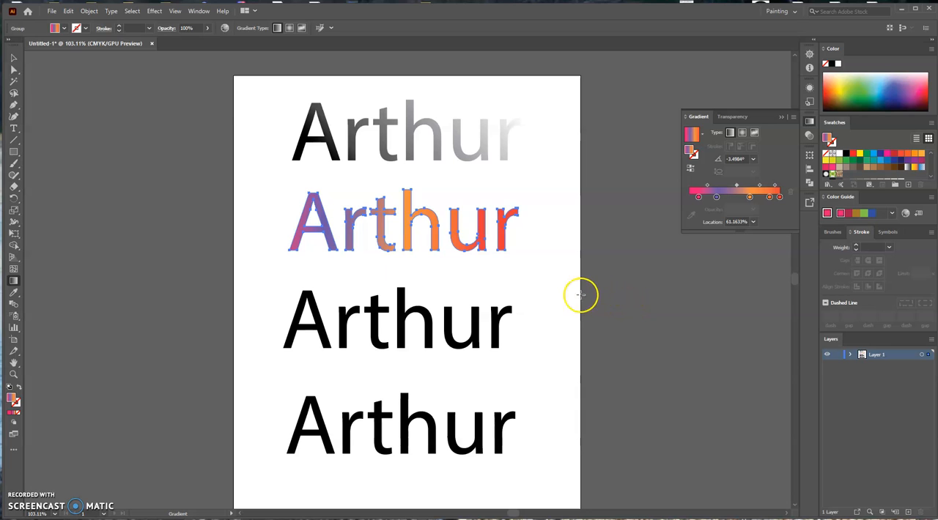
{"action": "left_click", "coordinate": [13, 58]}
{"action": "left_click", "coordinate": [116, 164]}
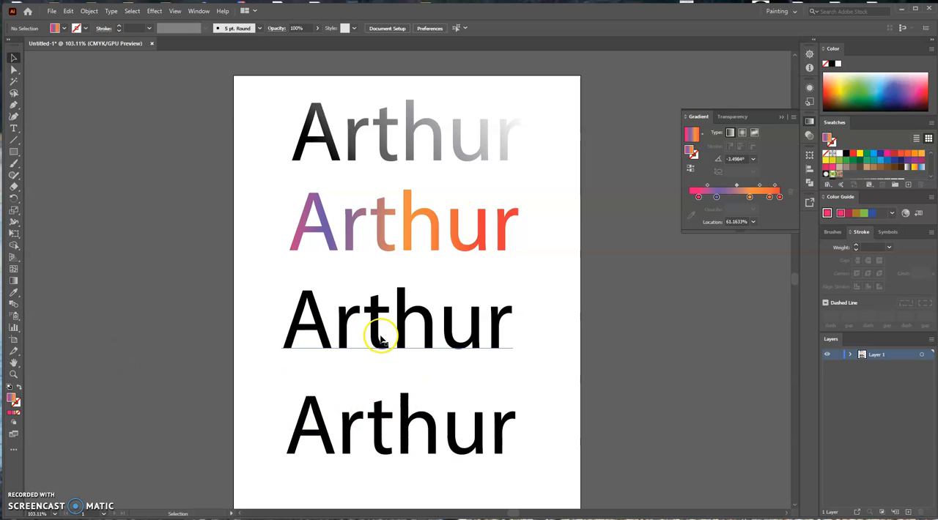
Try to apply the blue fading gradient swatch to the third name while it is still unexpanded text.
{"action": "left_click", "coordinate": [405, 329]}
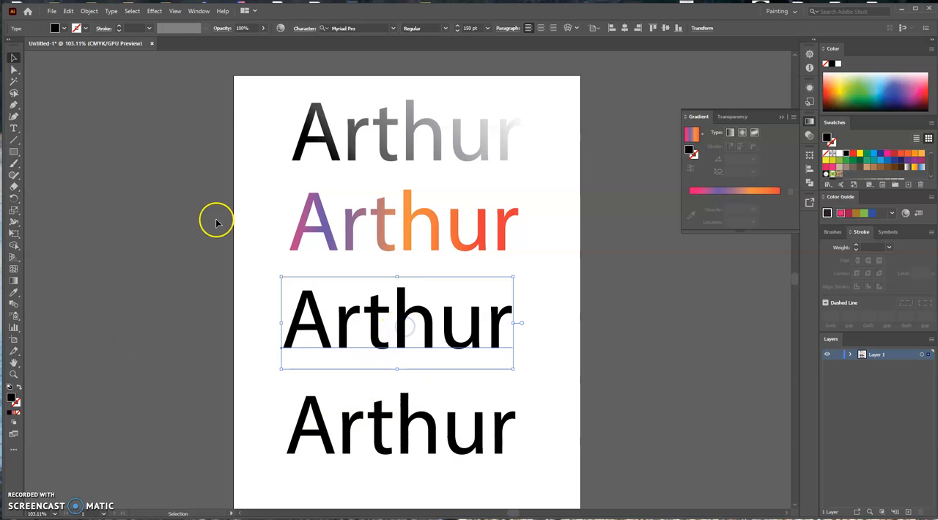
{"action": "left_click", "coordinate": [64, 28]}
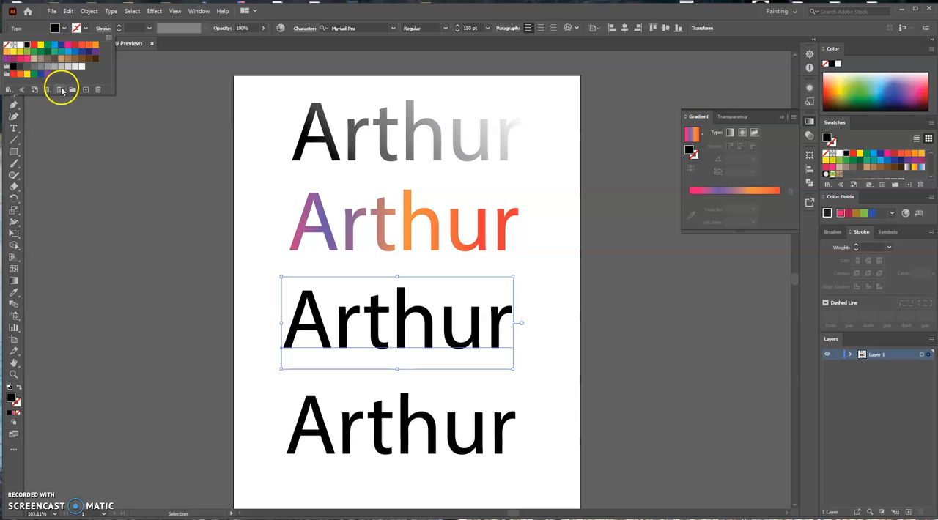
{"action": "left_click", "coordinate": [379, 326]}
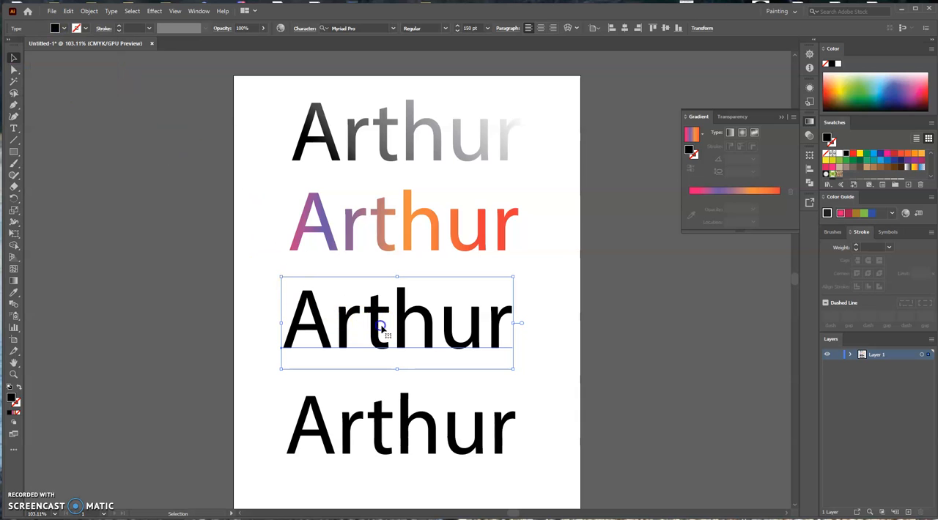
{"action": "left_click", "coordinate": [921, 168]}
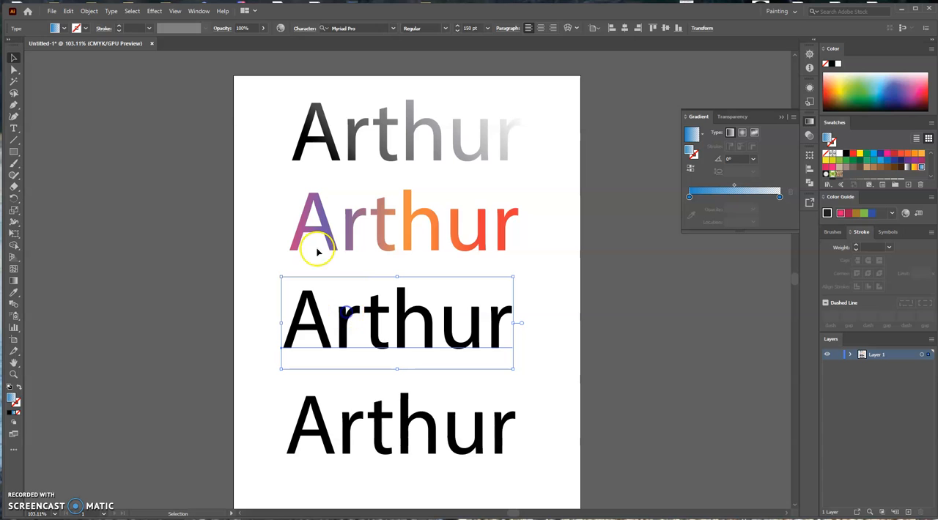
Expand the third name and apply the blue fading gradient swatch to its lettering.
{"action": "left_click", "coordinate": [89, 11]}
{"action": "left_click", "coordinate": [110, 126]}
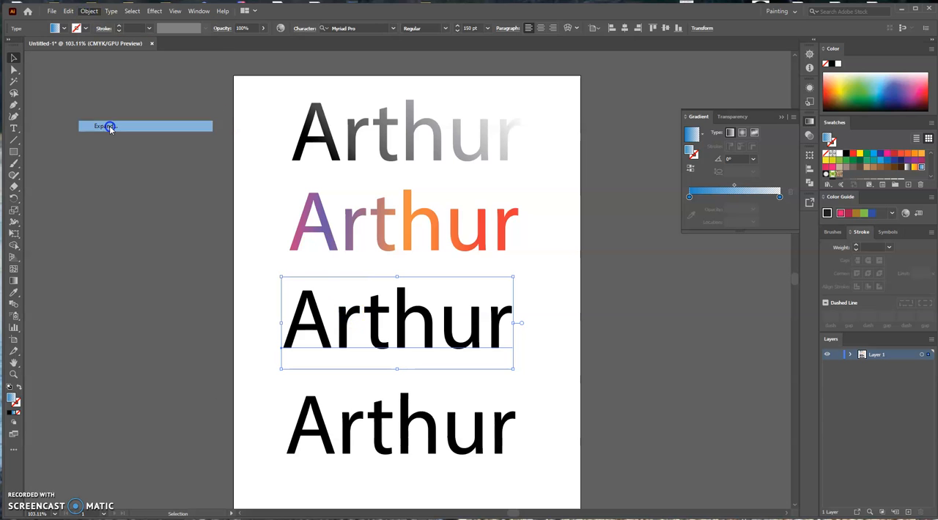
{"action": "left_click", "coordinate": [446, 315]}
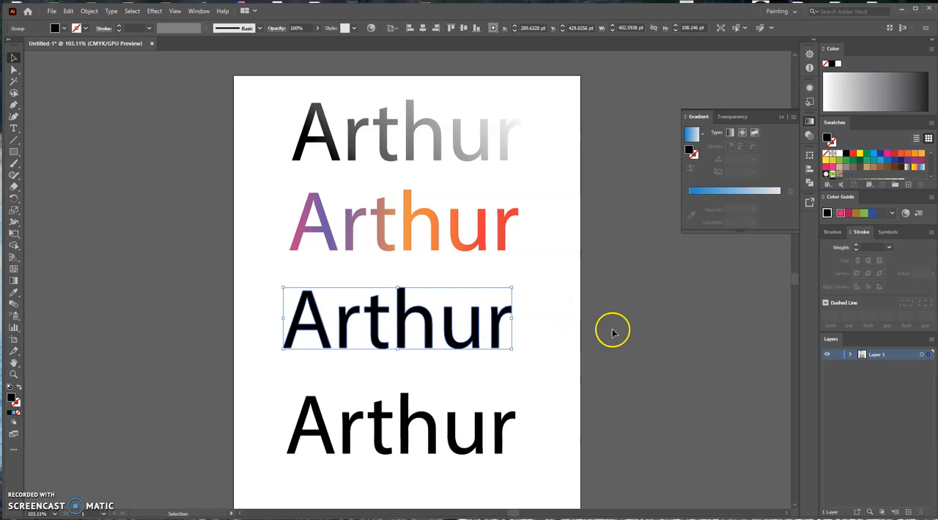
{"action": "left_click", "coordinate": [922, 168]}
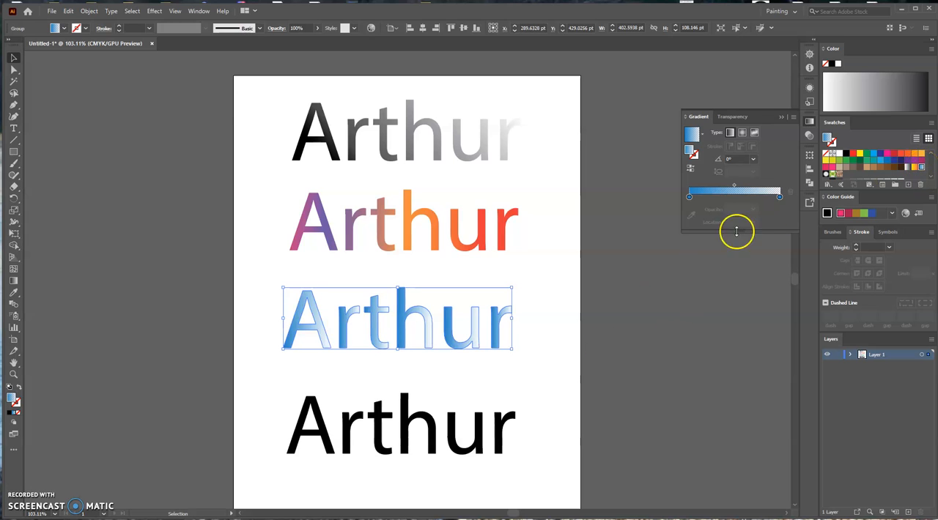
Move the third name partly off the artboard to check its transparency, and return it between the second and fourth names.
{"action": "left_click_drag", "start_coordinate": [394, 316], "coordinate": [183, 308]}
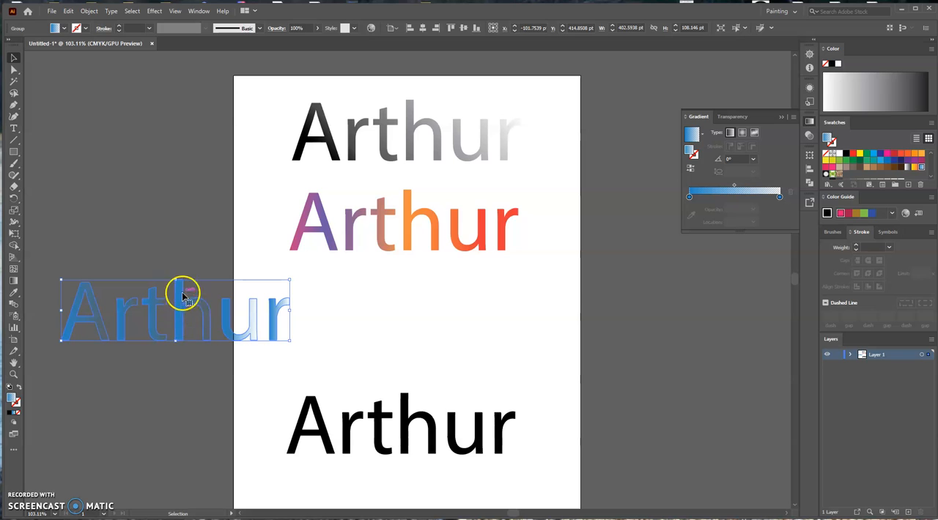
{"action": "left_click_drag", "start_coordinate": [176, 318], "coordinate": [395, 328]}
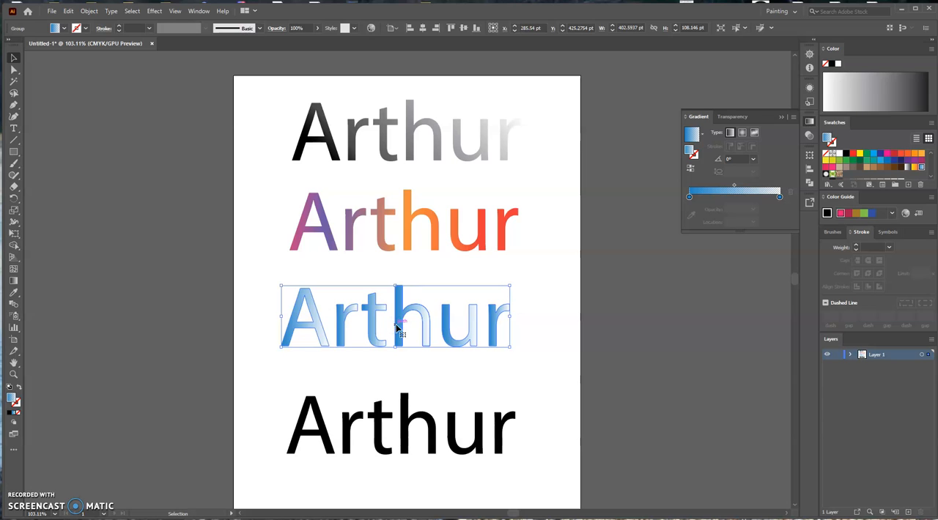
Recolor the blue starting stop of the third name's gradient green (C 63.53, M 0, Y 100, K 0).
{"action": "double_click", "coordinate": [689, 198]}
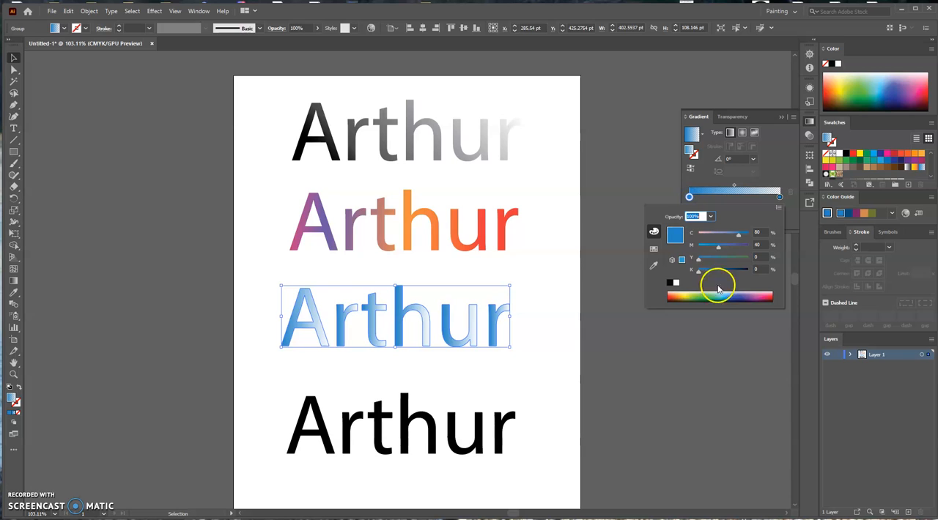
{"action": "left_click", "coordinate": [696, 296]}
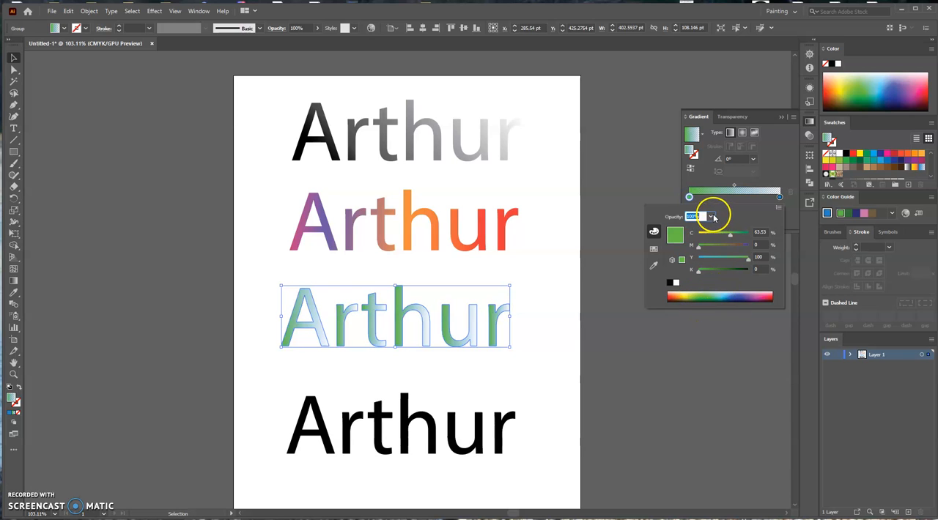
{"action": "left_click", "coordinate": [779, 197]}
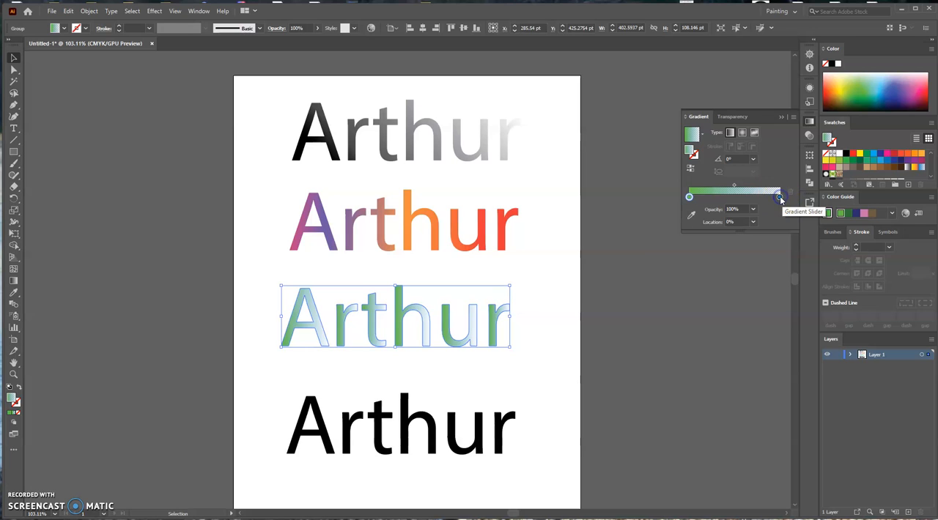
Recolor the transparent end stop of the third name's gradient light blue (C 56.08, M 20.39, Y 0, K 0).
{"action": "left_click", "coordinate": [780, 198]}
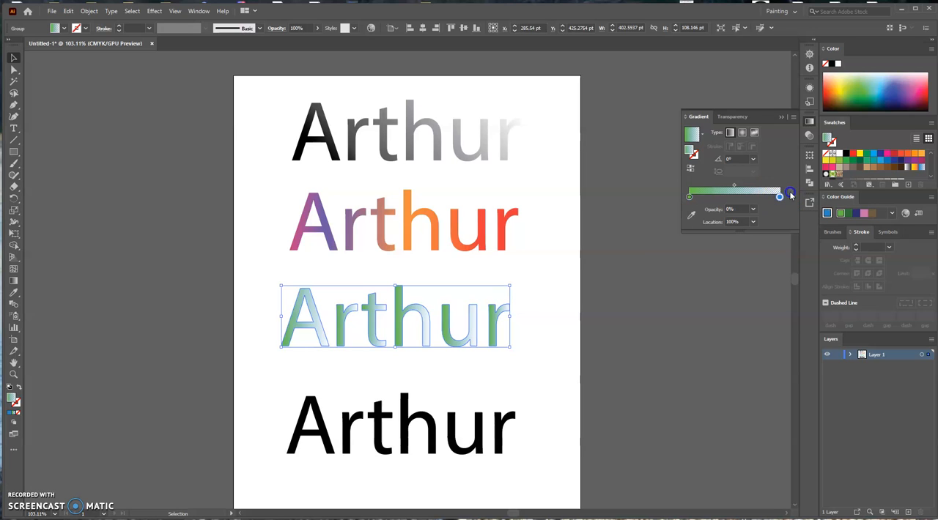
{"action": "left_click", "coordinate": [780, 197]}
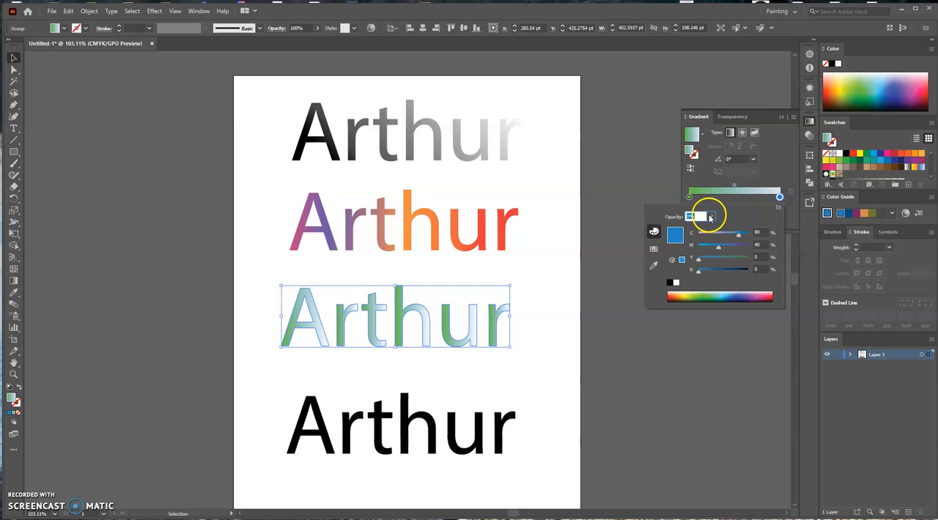
{"action": "left_click", "coordinate": [676, 283]}
{"action": "left_click", "coordinate": [742, 257]}
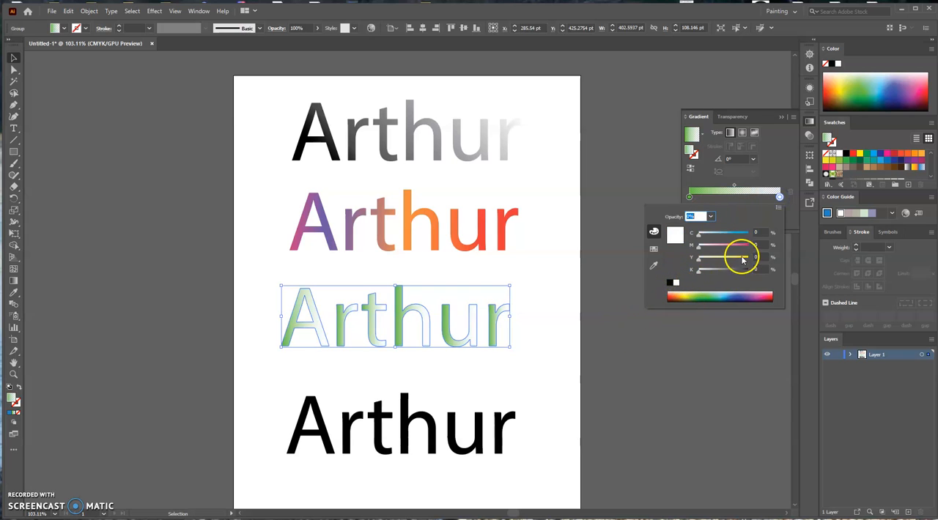
{"action": "left_click", "coordinate": [765, 296]}
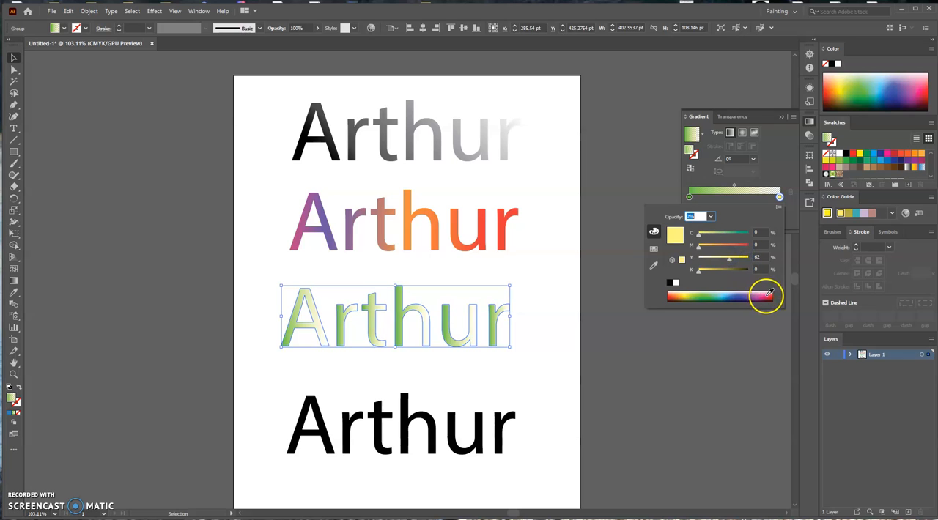
{"action": "left_click", "coordinate": [728, 294]}
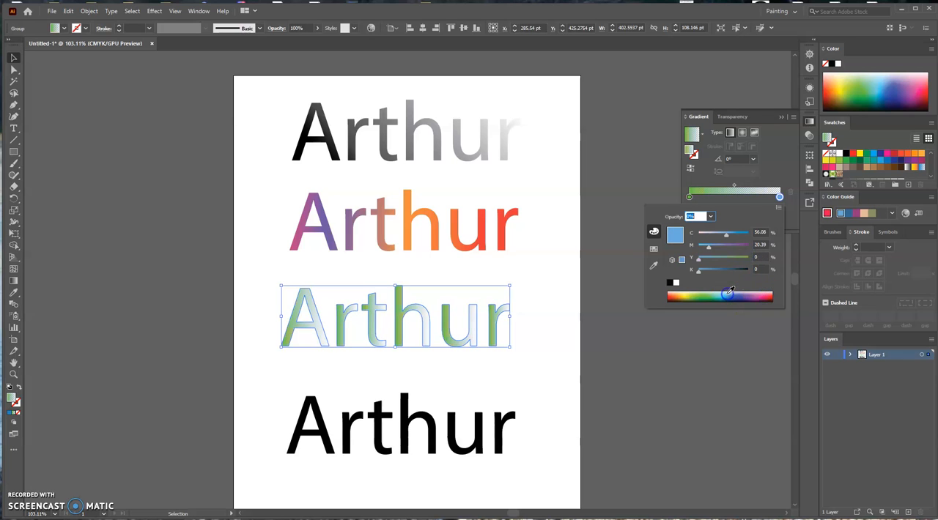
{"action": "left_click", "coordinate": [645, 188]}
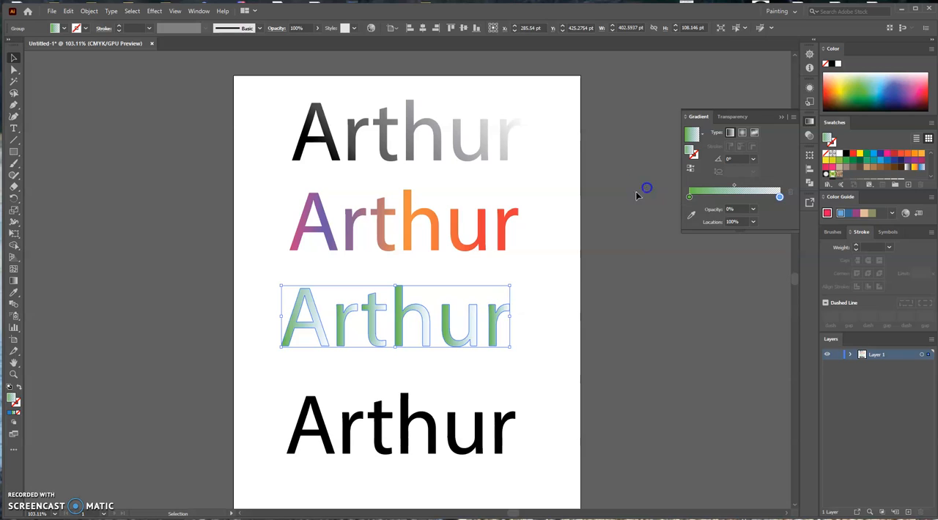
Swap the third name's gradient stops, with transparent blue near the start and green at about 77%, and set the midpoint to about 68.6%.
{"action": "left_click_drag", "start_coordinate": [690, 198], "coordinate": [711, 198]}
{"action": "left_click", "coordinate": [780, 199]}
{"action": "left_click_drag", "start_coordinate": [780, 199], "coordinate": [759, 198]}
{"action": "left_click_drag", "start_coordinate": [691, 199], "coordinate": [705, 197]}
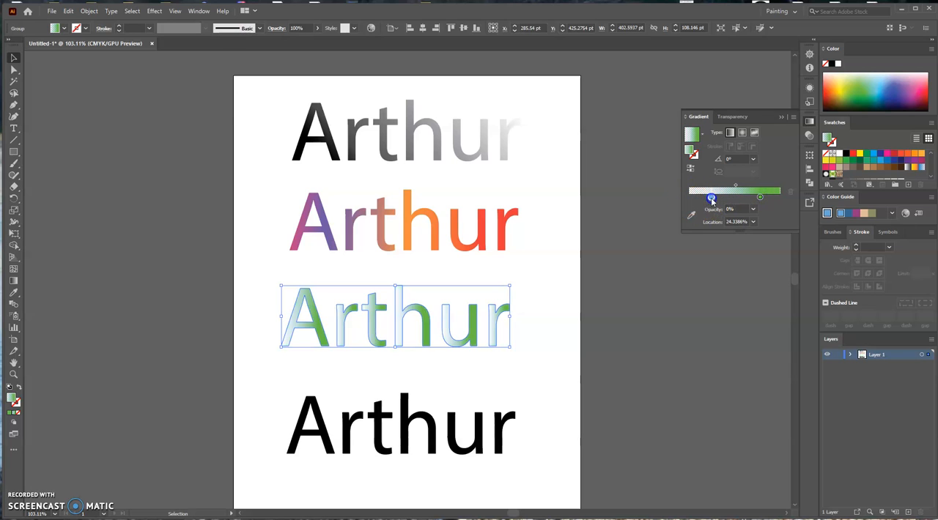
{"action": "left_click", "coordinate": [741, 187]}
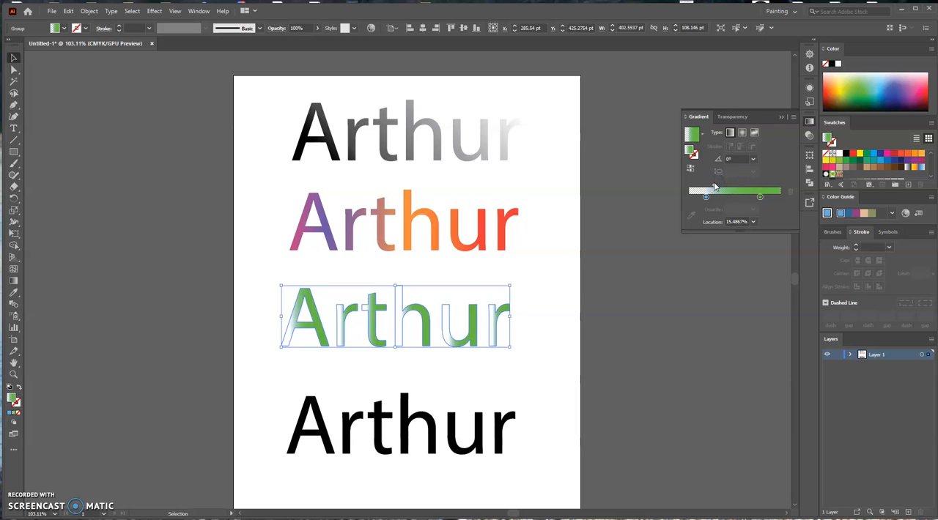
{"action": "left_click_drag", "start_coordinate": [741, 187], "coordinate": [744, 187]}
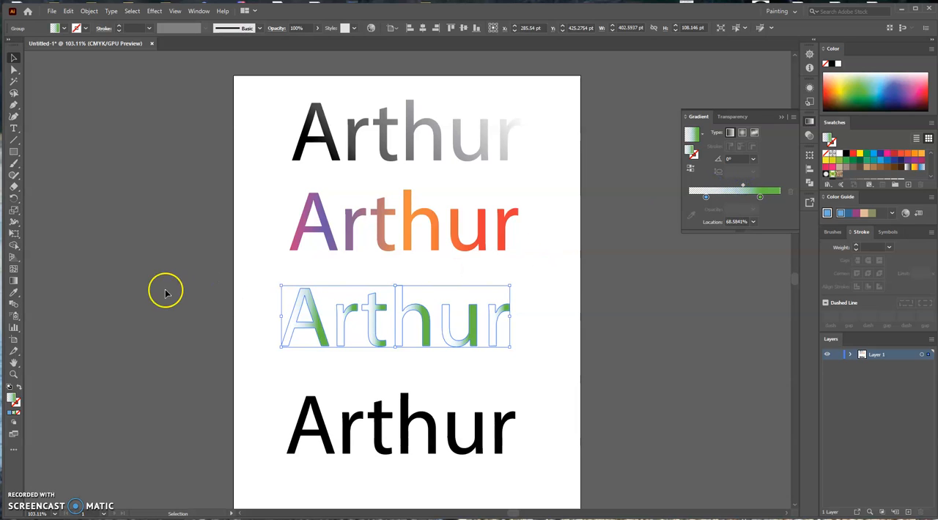
Redraw the gradient as one sweep across the whole third name at about -165.8°, running from transparent at the last letter to green at the first.
{"action": "left_click", "coordinate": [12, 281]}
{"action": "left_click_drag", "start_coordinate": [272, 320], "coordinate": [506, 323]}
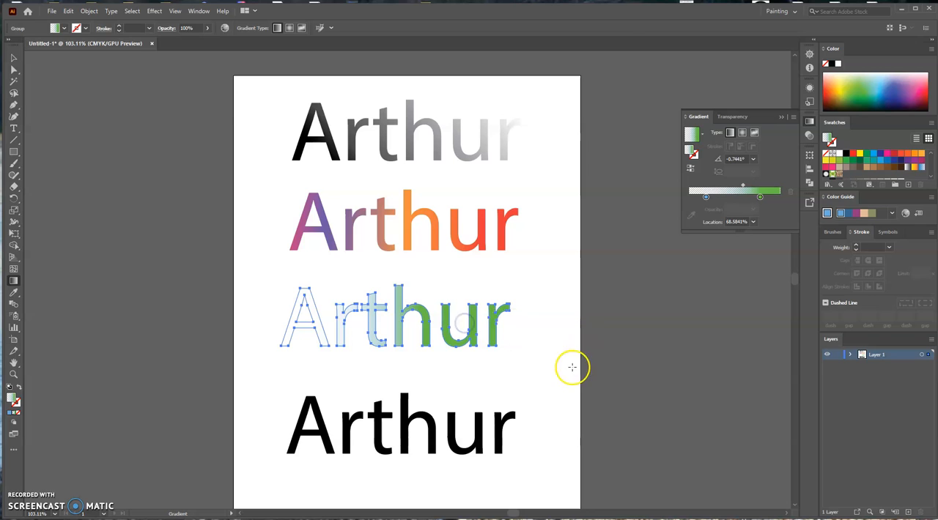
{"action": "left_click_drag", "start_coordinate": [549, 291], "coordinate": [294, 357]}
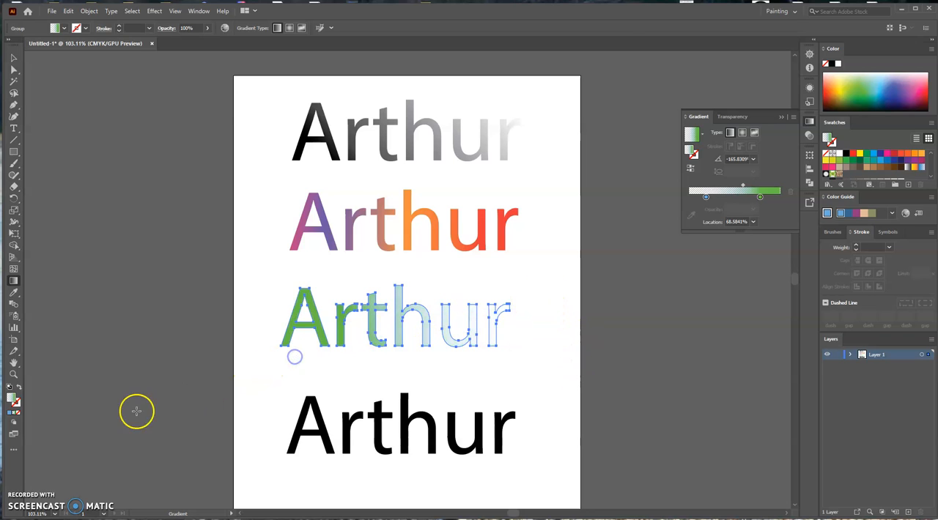
{"action": "left_click", "coordinate": [13, 57]}
{"action": "left_click", "coordinate": [53, 126]}
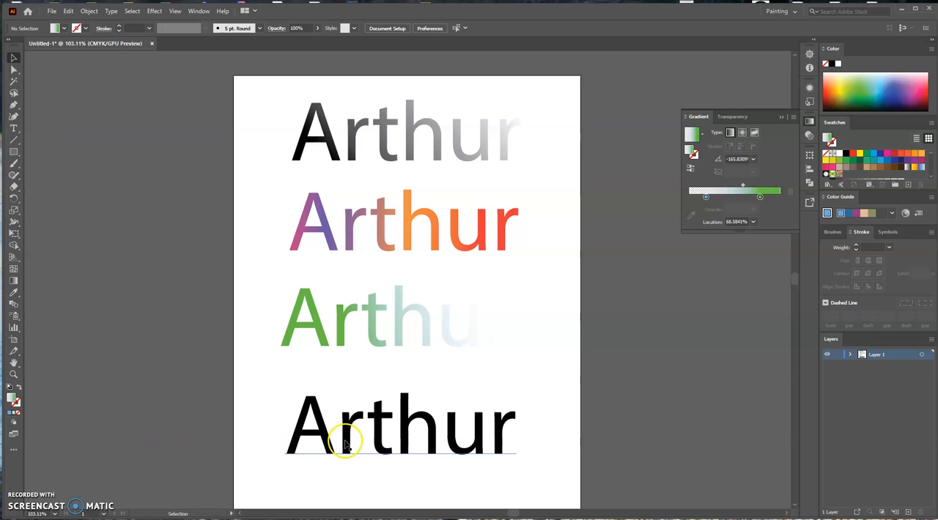
Expand the fourth name and apply the Super Soft Black Vignette gradient swatch to its lettering.
{"action": "left_click", "coordinate": [376, 435]}
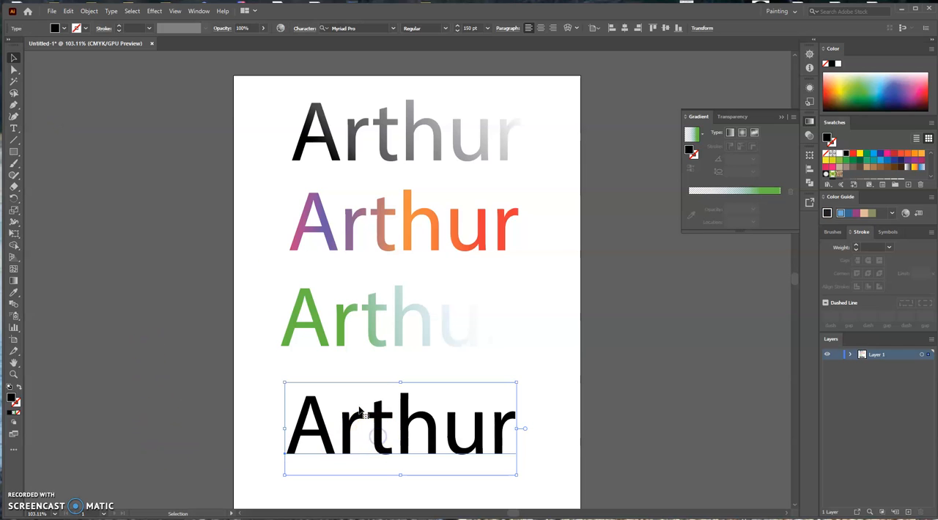
{"action": "left_click", "coordinate": [88, 11]}
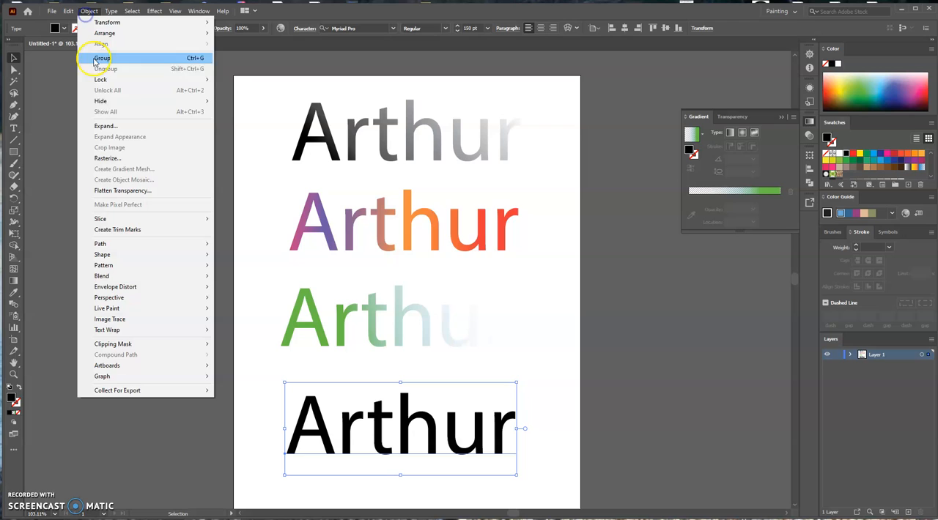
{"action": "left_click", "coordinate": [117, 128]}
{"action": "left_click", "coordinate": [445, 315]}
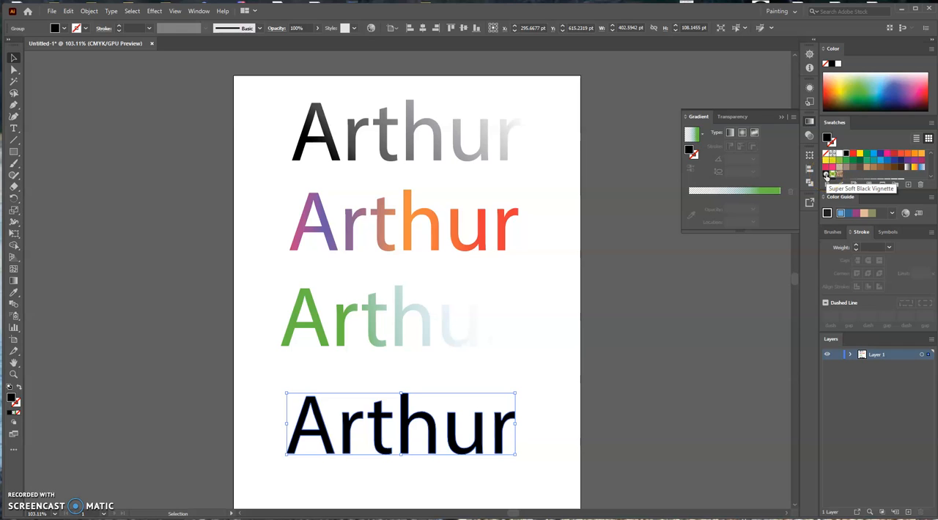
{"action": "left_click", "coordinate": [827, 174]}
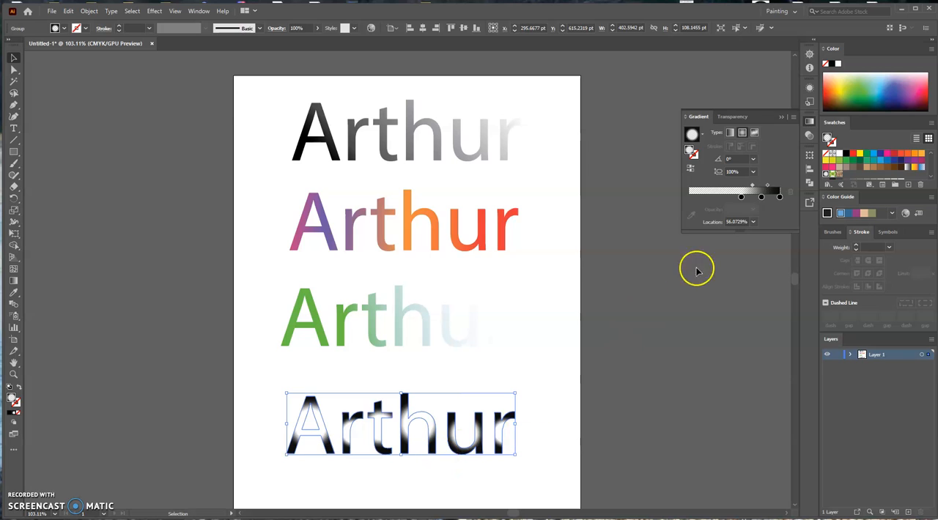
Reorder the fourth name's radial gradient so black starts at about 7.4%, delete the middle stop, and shift the midpoint outward.
{"action": "left_click_drag", "start_coordinate": [779, 198], "coordinate": [690, 206]}
{"action": "mouse_move", "coordinate": [761, 197]}
{"action": "left_mouse_down"}
{"action": "mouse_move", "coordinate": [717, 199]}
{"action": "mouse_move", "coordinate": [781, 197]}
{"action": "mouse_move", "coordinate": [753, 188]}
{"action": "mouse_move", "coordinate": [765, 189]}
{"action": "left_mouse_up"}
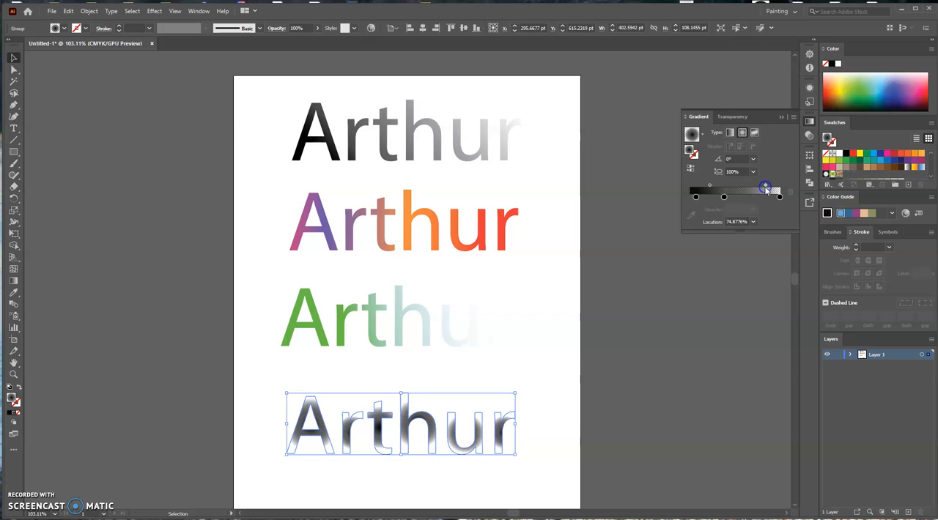
{"action": "left_click", "coordinate": [725, 198]}
{"action": "left_click", "coordinate": [789, 194]}
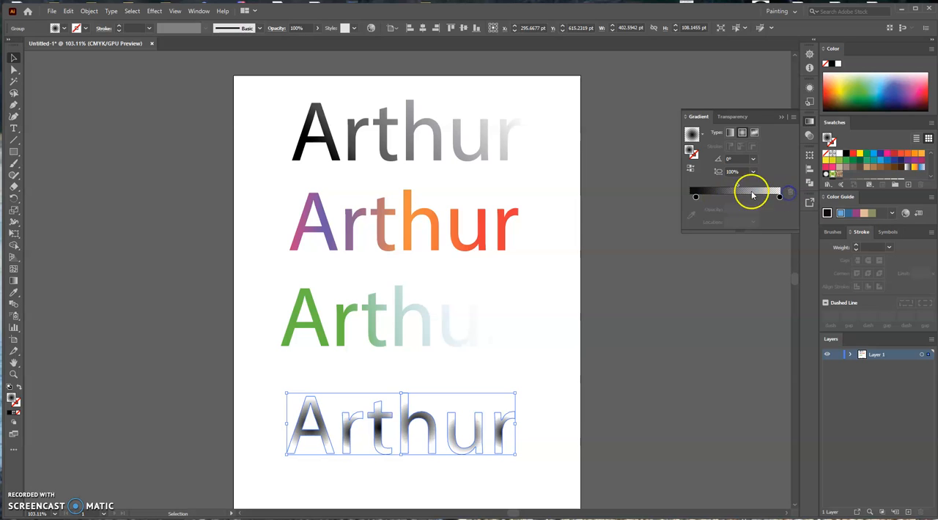
{"action": "left_click_drag", "start_coordinate": [737, 187], "coordinate": [759, 192]}
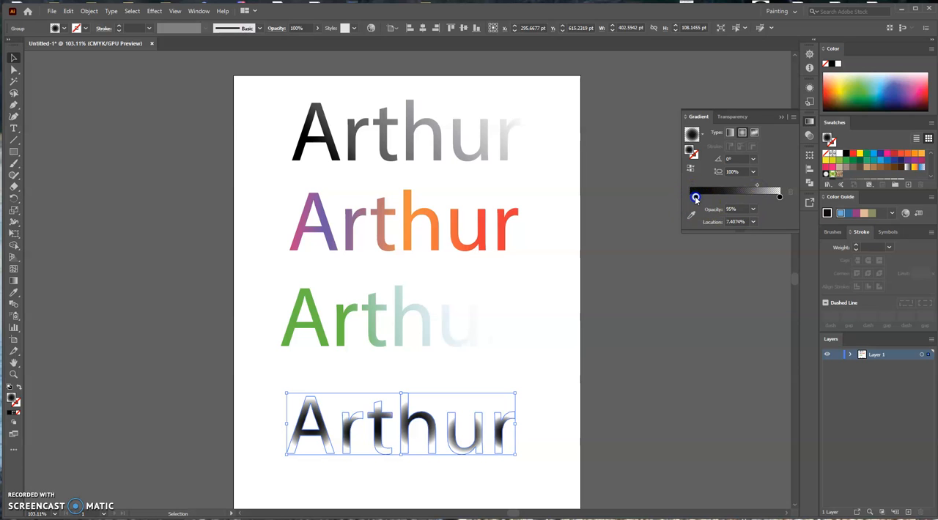
Recolor the inner black stop of the fourth name's gradient dark red (C 21.96, M 100, Y 100, K 16.86).
{"action": "double_click", "coordinate": [696, 197]}
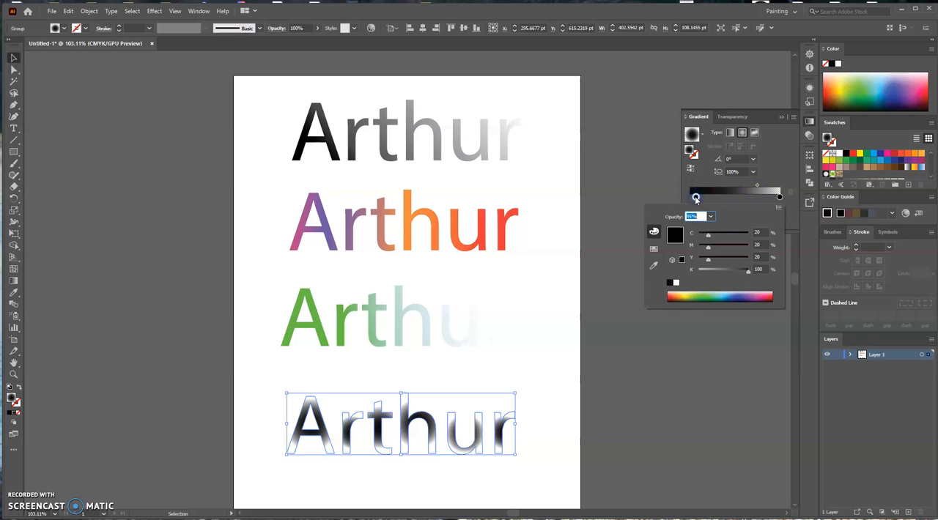
{"action": "left_click", "coordinate": [703, 295]}
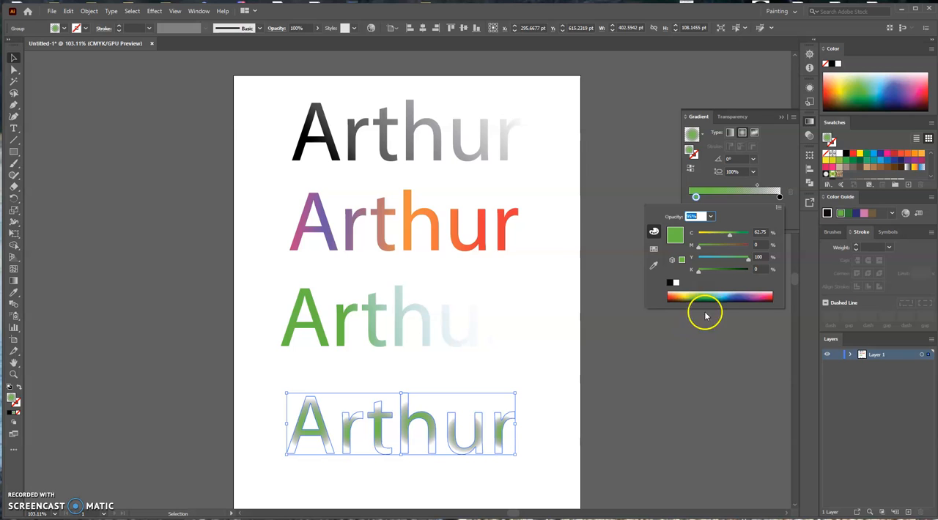
{"action": "left_click", "coordinate": [668, 296]}
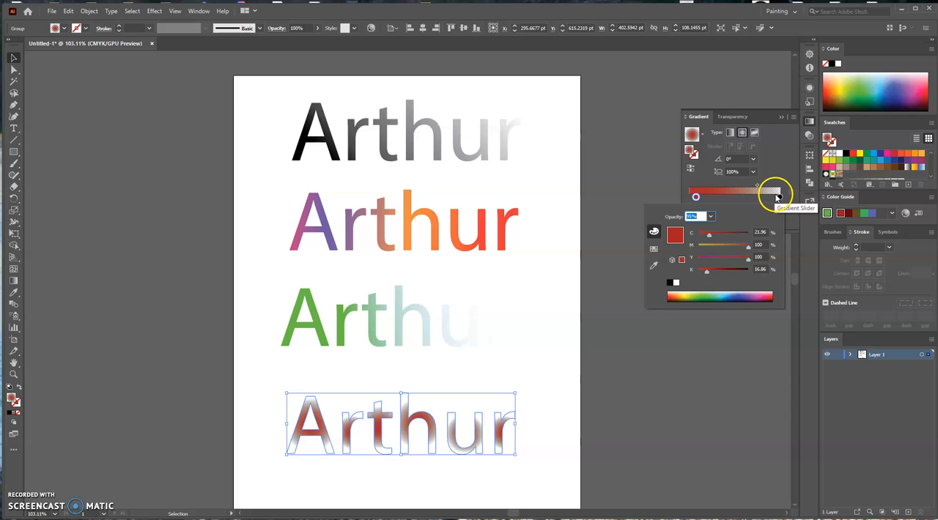
Swap the fourth name's gradient stops, with the transparent stop at about 4% and red near the outer end, and set the midpoint to about 68.5%.
{"action": "left_click", "coordinate": [780, 198]}
{"action": "left_click", "coordinate": [778, 197]}
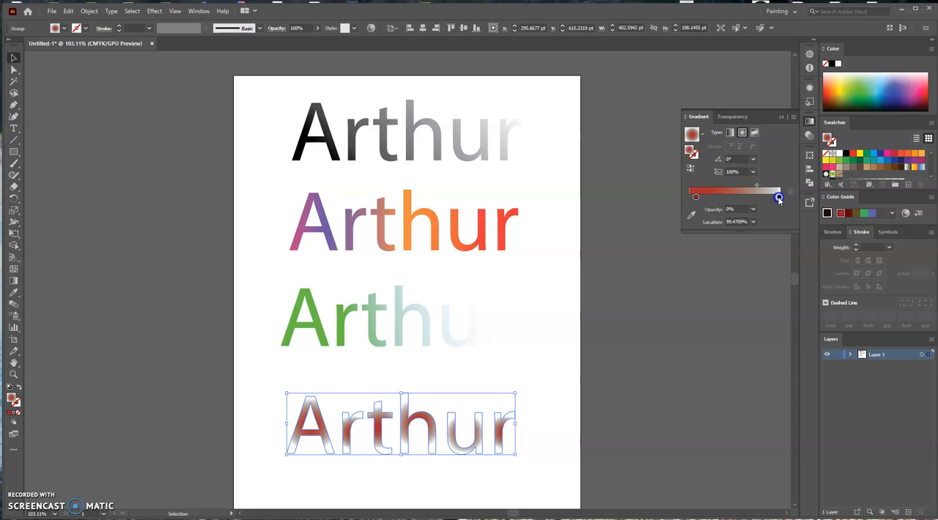
{"action": "left_click", "coordinate": [694, 197]}
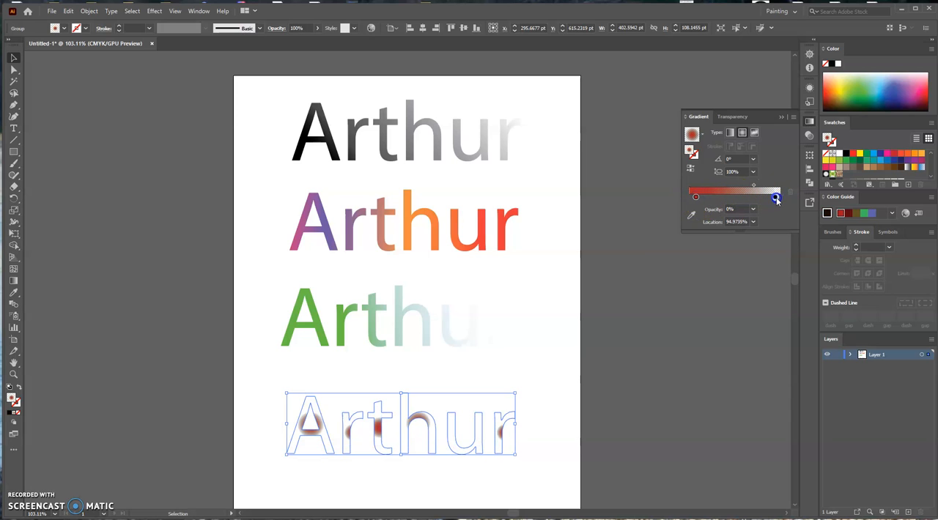
{"action": "left_click", "coordinate": [729, 208]}
{"action": "left_click_drag", "start_coordinate": [775, 198], "coordinate": [692, 199]}
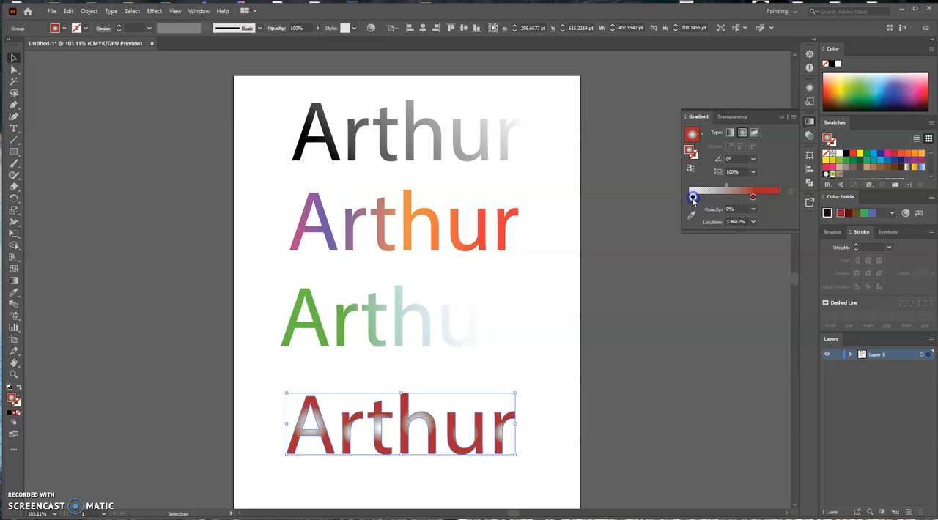
{"action": "mouse_move", "coordinate": [752, 199]}
{"action": "left_mouse_down"}
{"action": "mouse_move", "coordinate": [774, 200]}
{"action": "mouse_move", "coordinate": [748, 186]}
{"action": "left_mouse_up"}
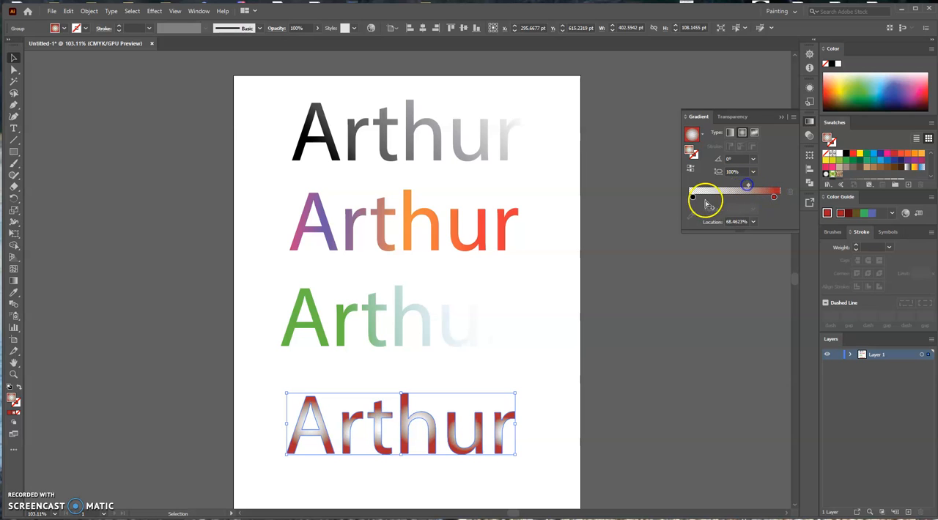
Recolor the transparent inner stop yellow (C 2.35, M 0, Y 70.59, K 0) and set the gradient midpoint to about 53.7%.
{"action": "double_click", "coordinate": [692, 197]}
{"action": "left_click_drag", "start_coordinate": [691, 291], "coordinate": [684, 294]}
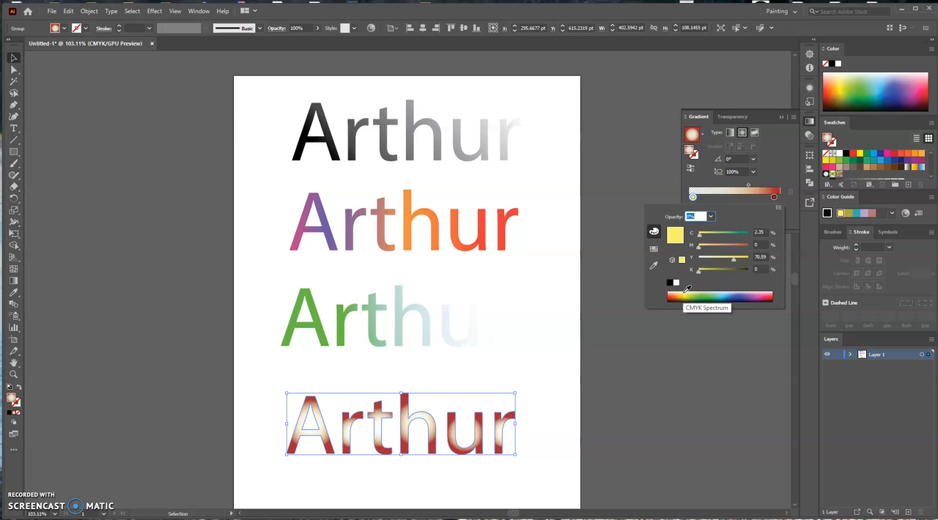
{"action": "left_click", "coordinate": [743, 342]}
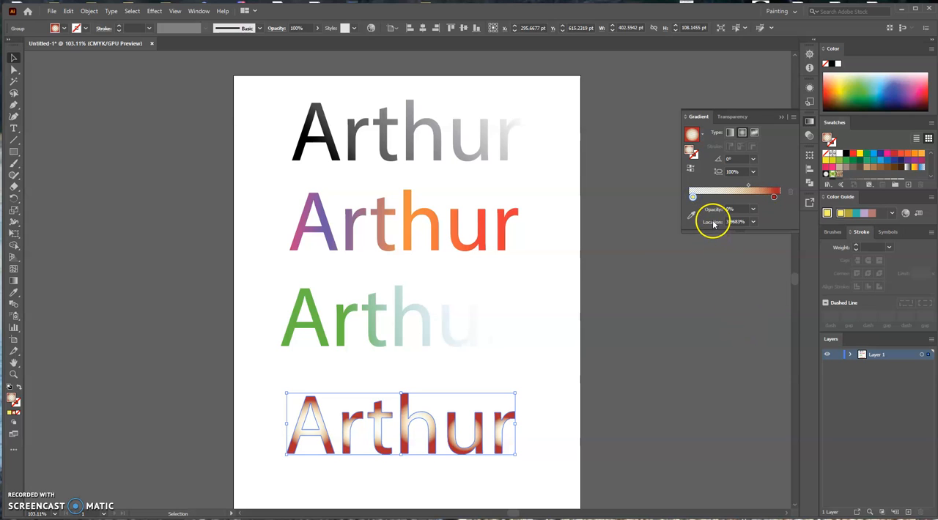
{"action": "left_click", "coordinate": [746, 186]}
{"action": "mouse_move", "coordinate": [746, 187]}
{"action": "left_mouse_down"}
{"action": "mouse_move", "coordinate": [720, 191]}
{"action": "mouse_move", "coordinate": [734, 184]}
{"action": "left_mouse_up"}
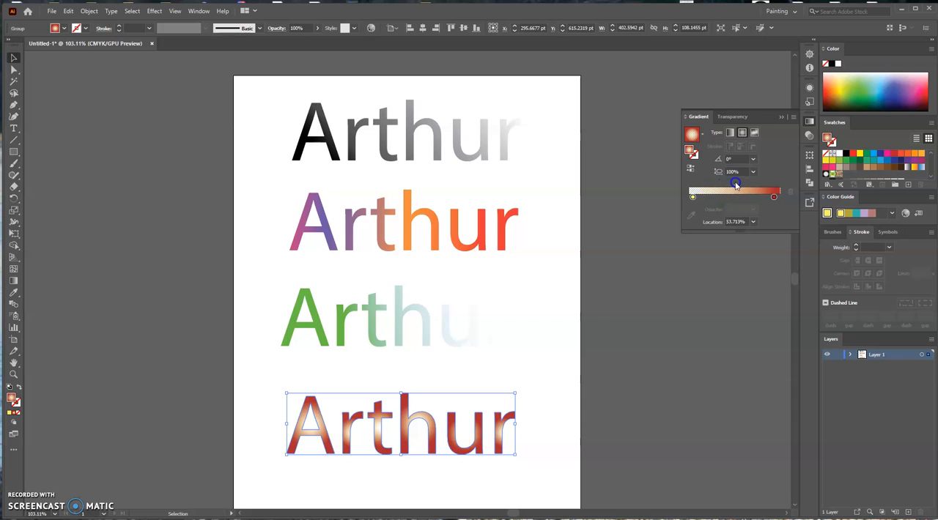
Redraw the radial gradient nearly horizontally across the whole fourth name at about 0.22°, from its first letter to its last.
{"action": "left_click", "coordinate": [14, 281]}
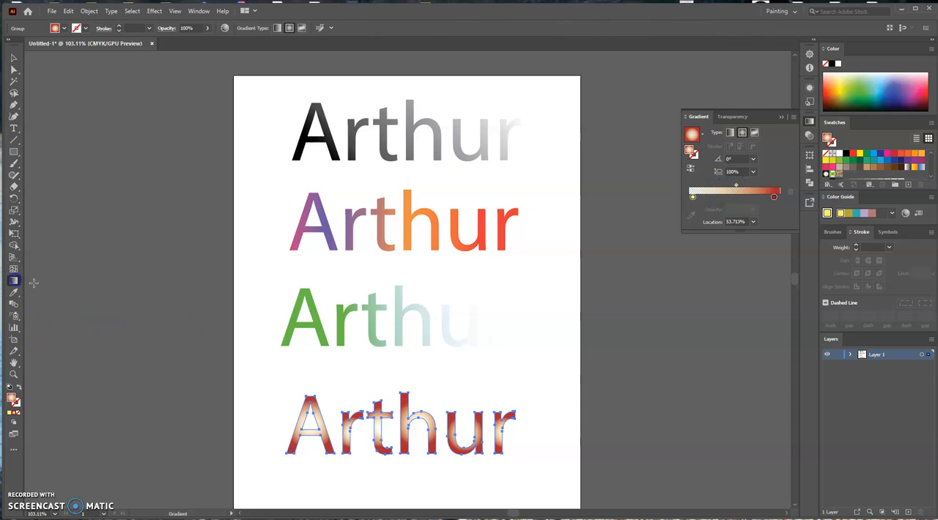
{"action": "left_click_drag", "start_coordinate": [271, 430], "coordinate": [532, 429]}
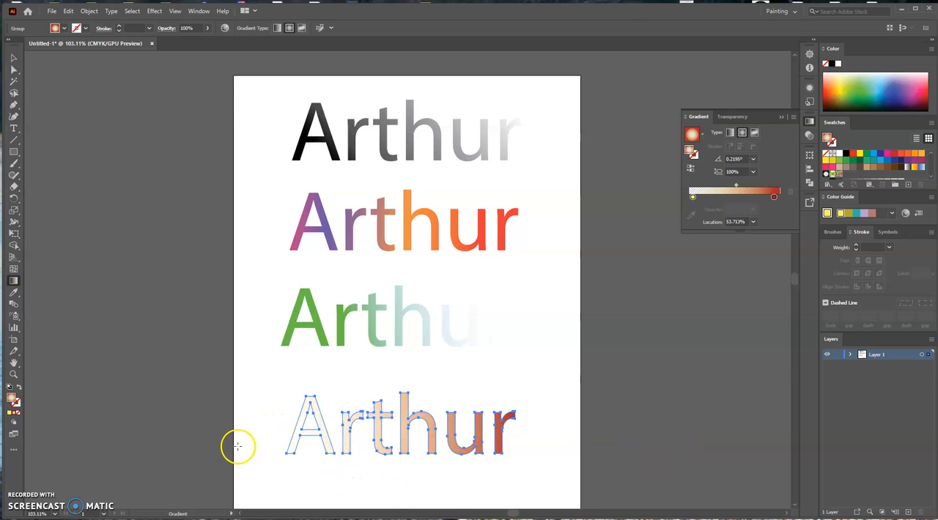
{"action": "left_click", "coordinate": [13, 57]}
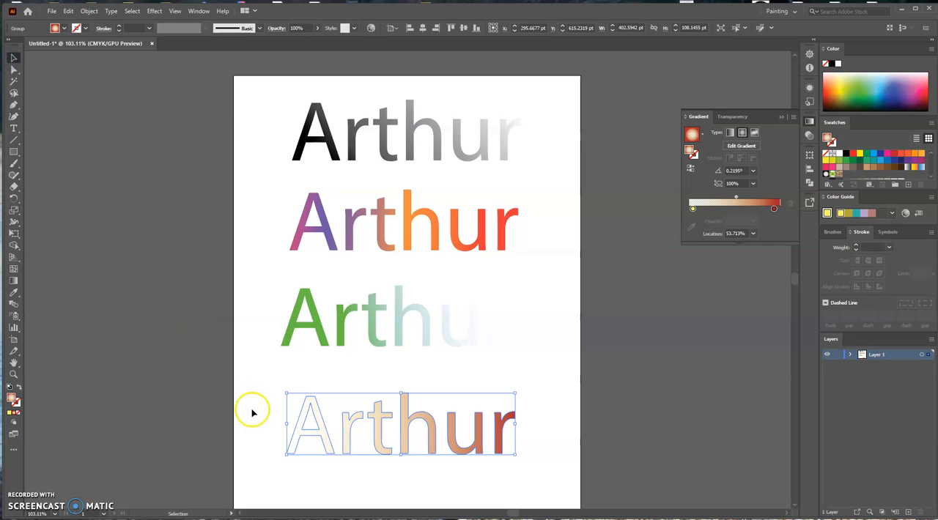
{"action": "left_click", "coordinate": [278, 439]}
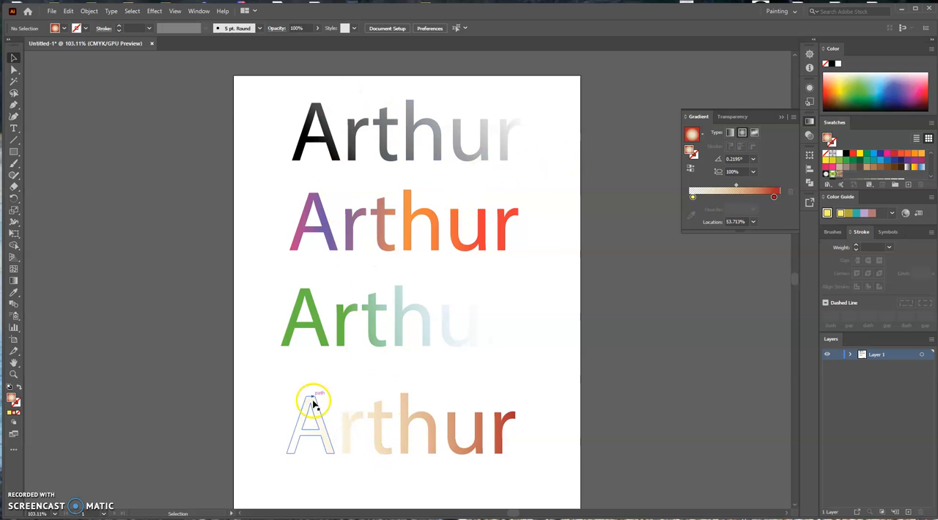
Move all four gradient names together off the artboard, placing them beside its left edge.
{"action": "left_click_drag", "start_coordinate": [230, 84], "coordinate": [561, 475]}
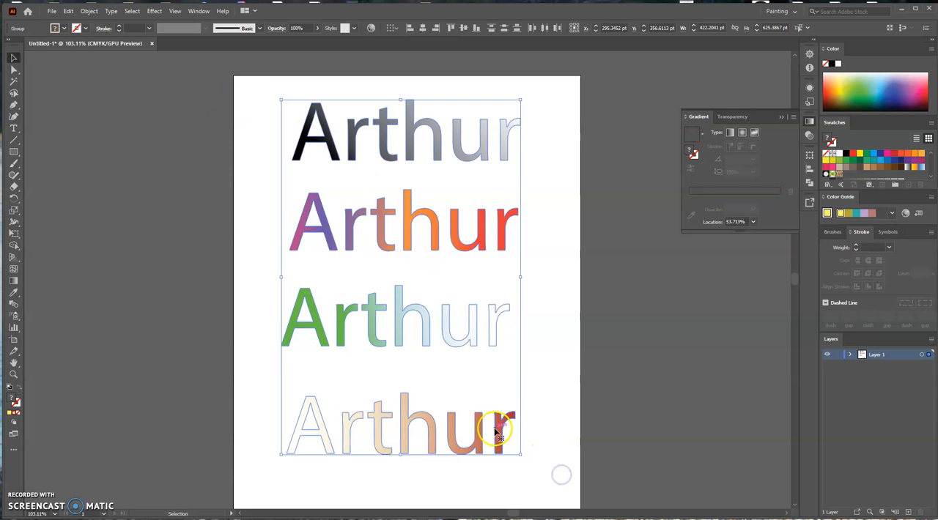
{"action": "left_click_drag", "start_coordinate": [495, 429], "coordinate": [198, 432]}
{"action": "left_click_drag", "start_coordinate": [369, 292], "coordinate": [477, 283]}
{"action": "left_click", "coordinate": [451, 298]}
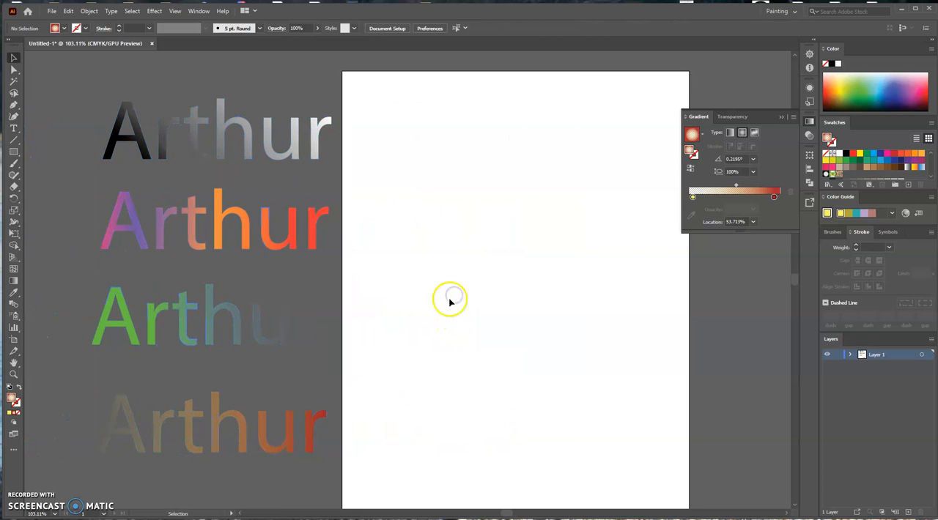
Draw an ellipse about 164 by 157 pt in the artboard's upper area, with no fill and a 1 pt black stroke.
{"action": "left_click", "coordinate": [17, 156]}
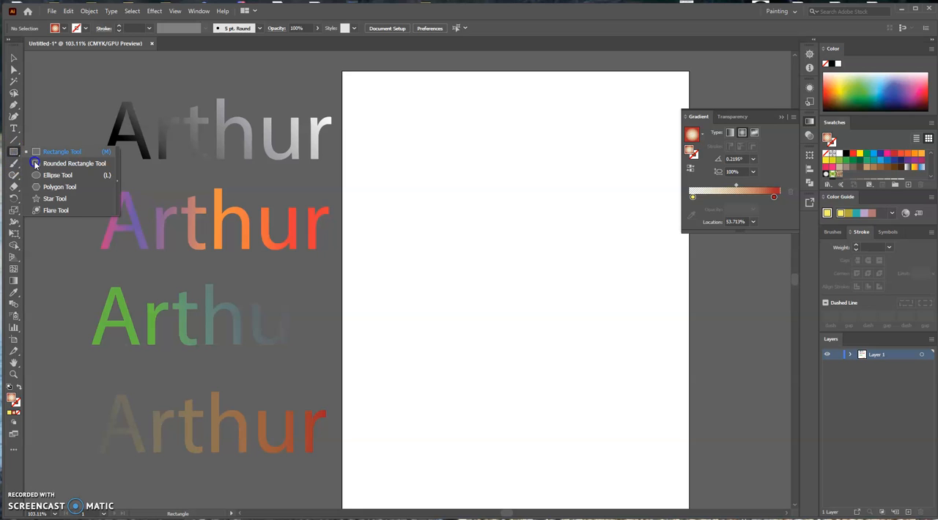
{"action": "left_click", "coordinate": [56, 175]}
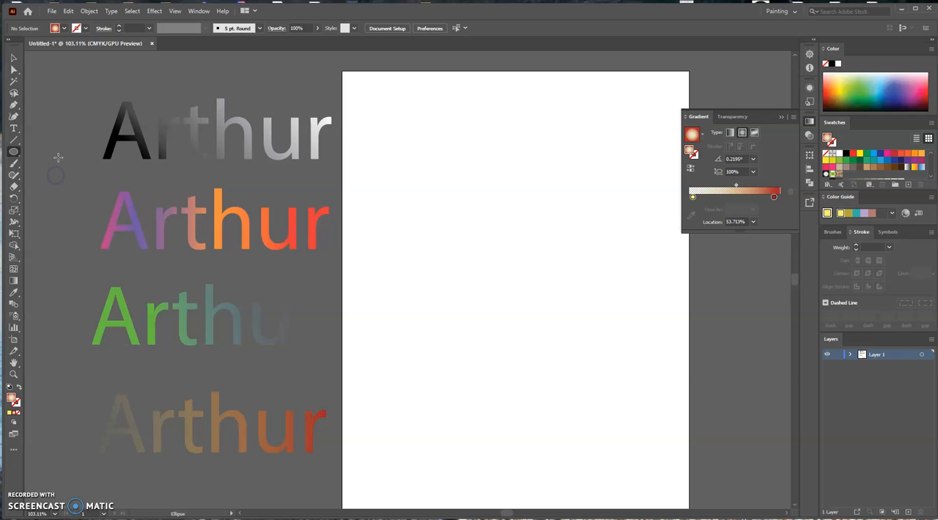
{"action": "left_click", "coordinate": [62, 28]}
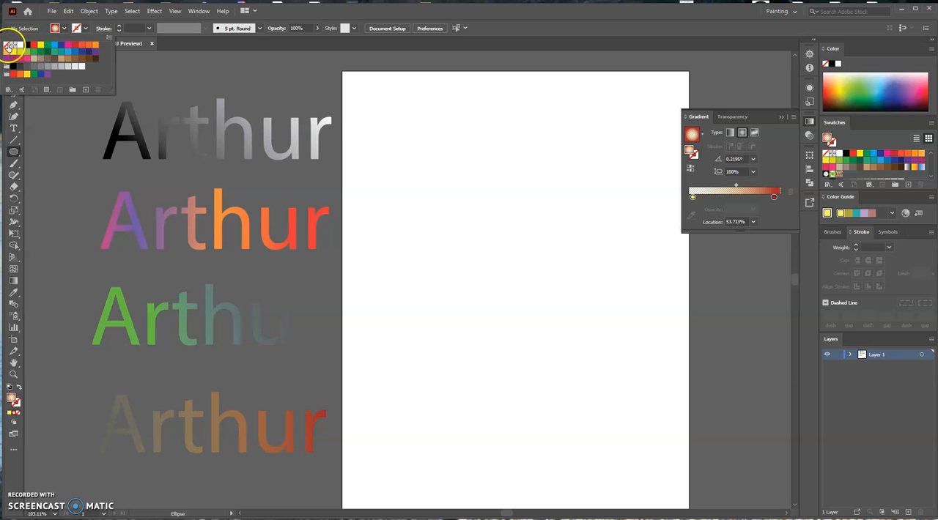
{"action": "left_click", "coordinate": [26, 47]}
{"action": "left_click", "coordinate": [19, 384]}
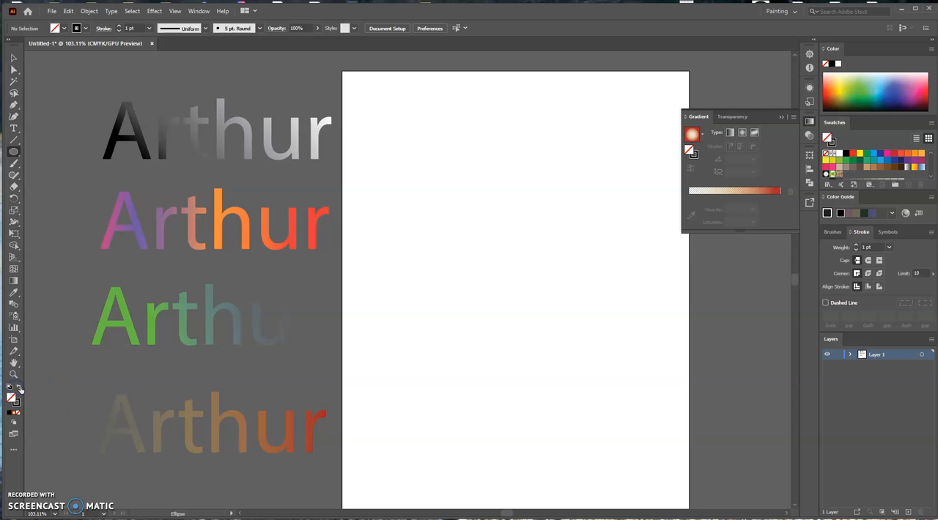
{"action": "left_click_drag", "start_coordinate": [413, 125], "coordinate": [505, 215]}
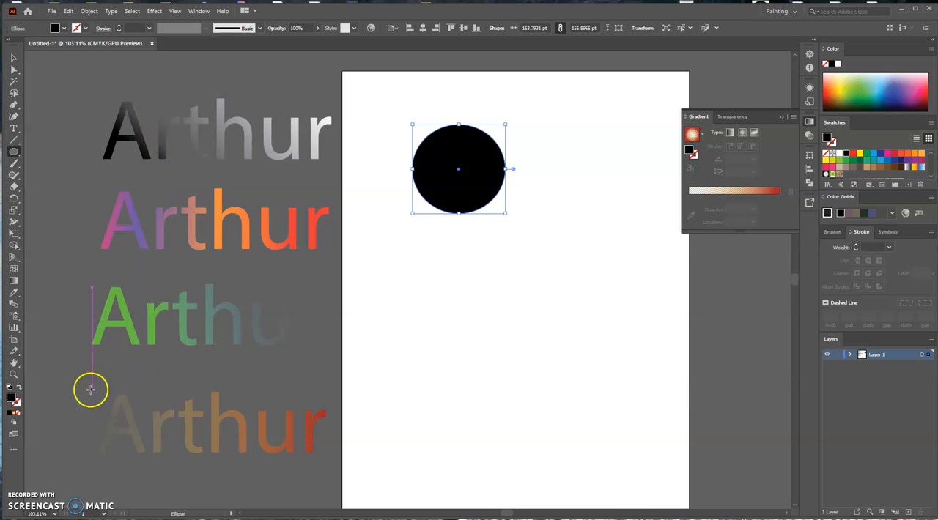
{"action": "left_click", "coordinate": [19, 388]}
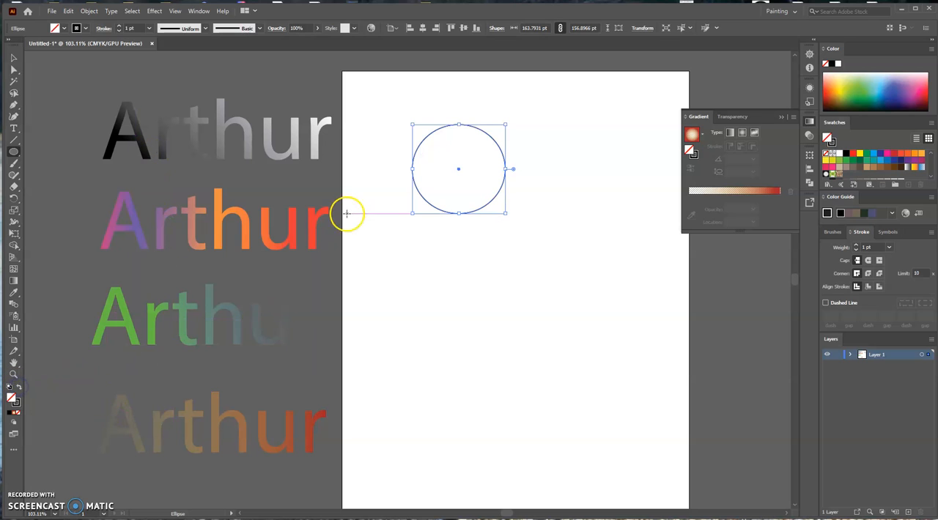
Duplicate the outlined circle into four, stacking three in a column and placing the fourth beside the column.
{"action": "left_click", "coordinate": [13, 59]}
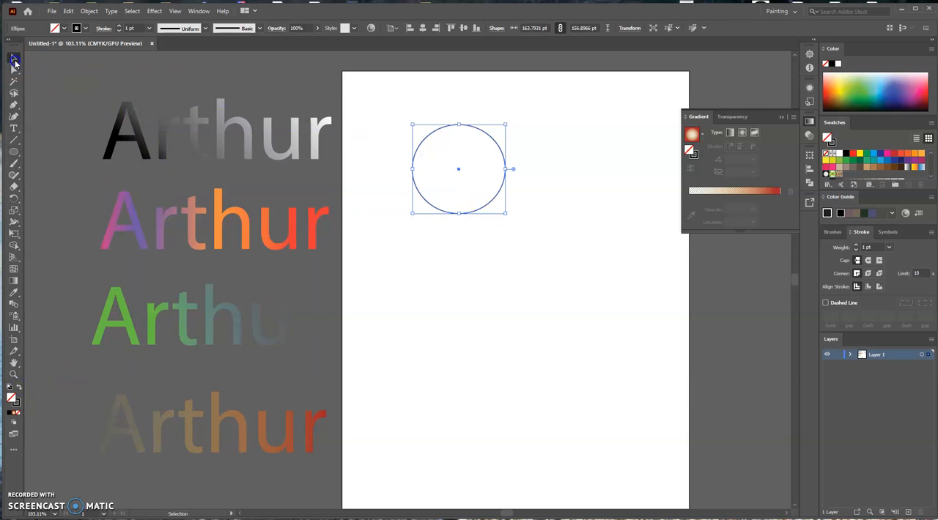
{"action": "left_click_drag", "start_coordinate": [481, 211], "coordinate": [478, 311]}
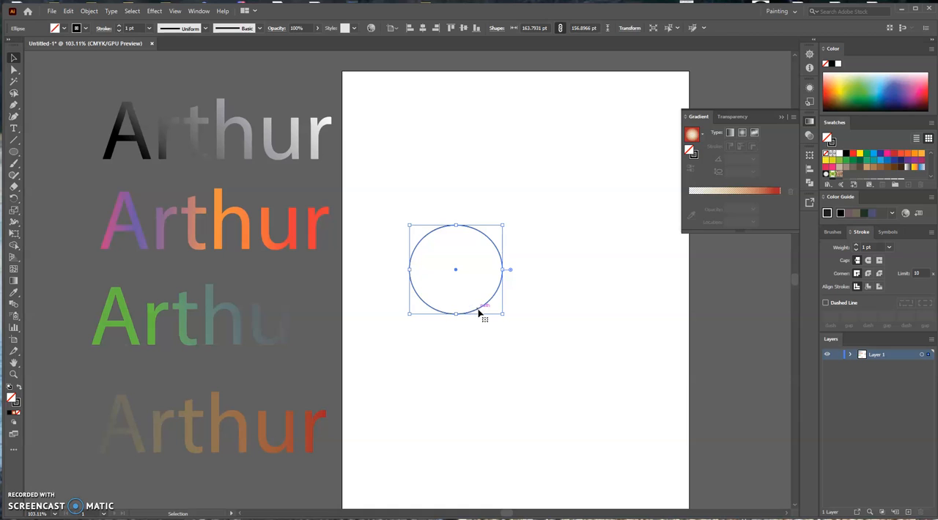
{"action": "left_click_drag", "start_coordinate": [478, 232], "coordinate": [477, 127]}
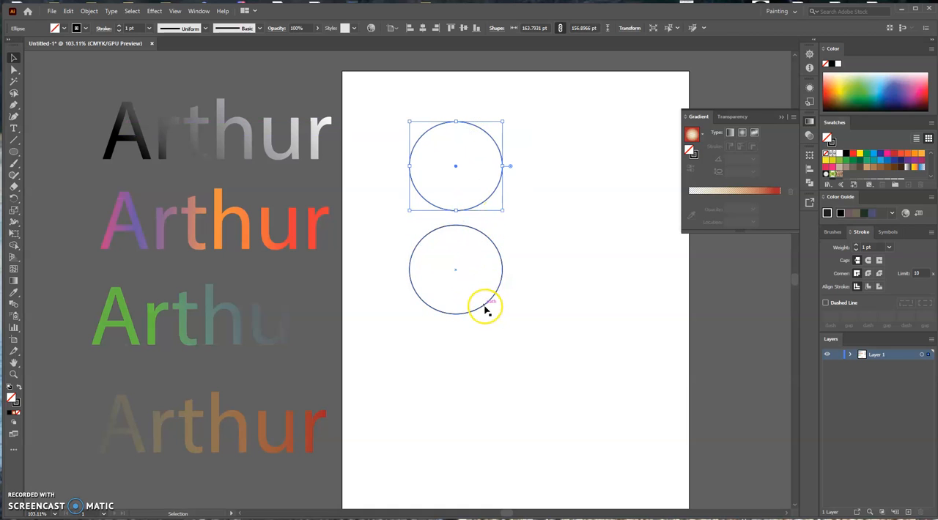
{"action": "left_click_drag", "start_coordinate": [483, 323], "coordinate": [609, 360]}
{"action": "left_click", "coordinate": [579, 261]}
Fill the uppermost circle with the white-to-black gradient swatch and make it radial.
{"action": "left_click", "coordinate": [440, 168]}
{"action": "left_click", "coordinate": [429, 133]}
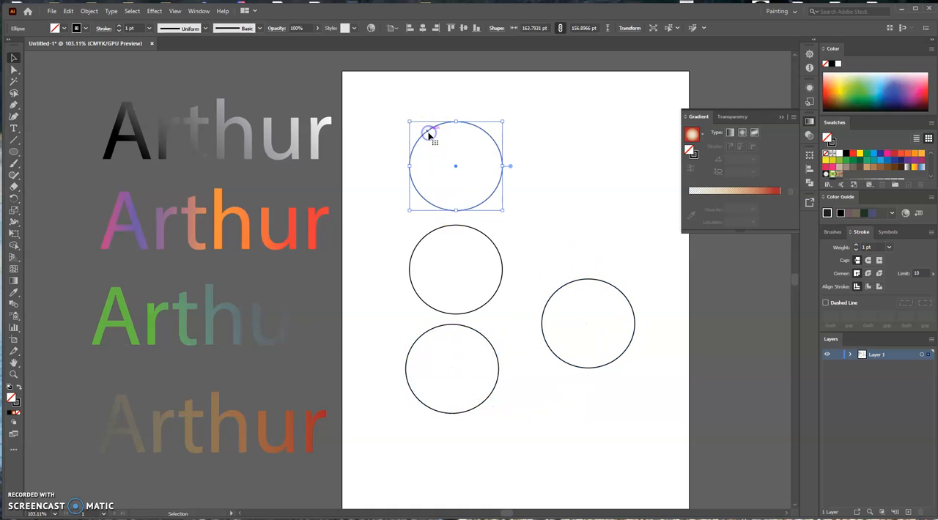
{"action": "left_click", "coordinate": [908, 168]}
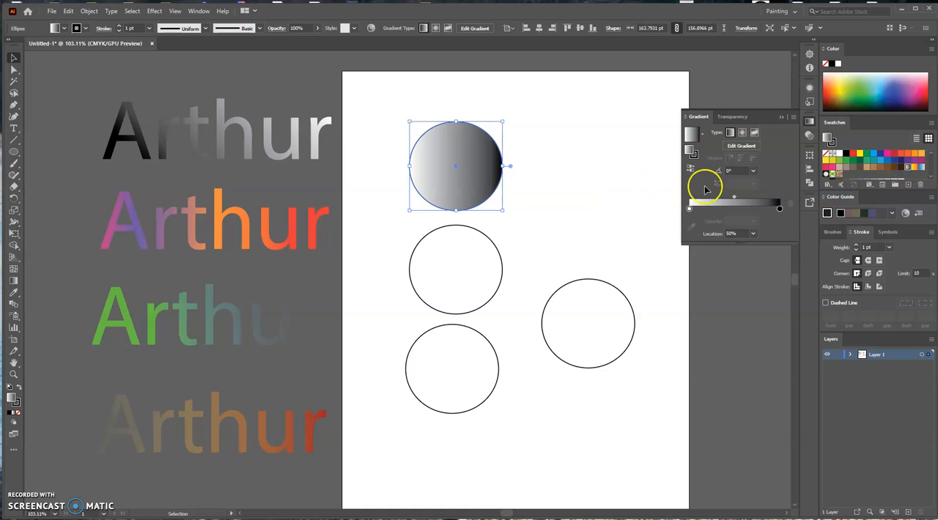
{"action": "left_click", "coordinate": [742, 133]}
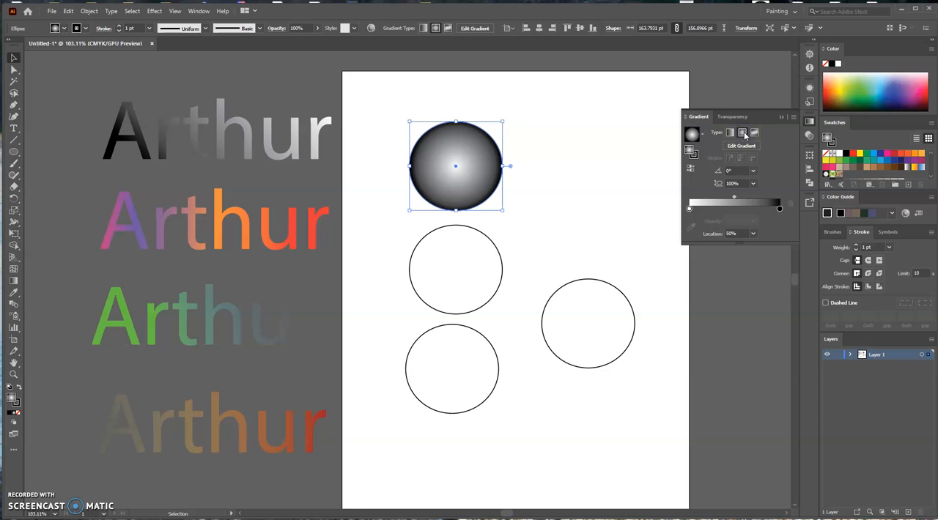
Swap the uppermost circle's gradient stops, with black at about 2% in the center and white at 100%.
{"action": "left_click_drag", "start_coordinate": [779, 209], "coordinate": [689, 208]}
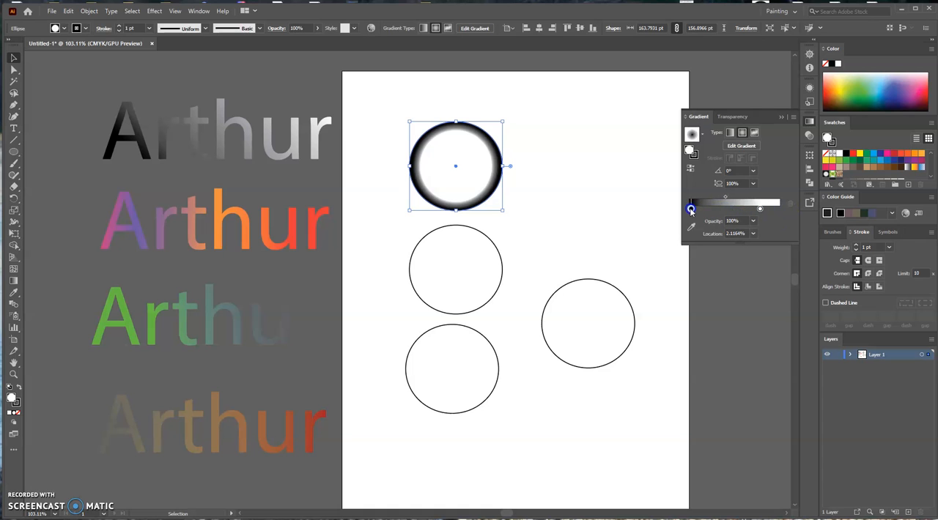
{"action": "left_click", "coordinate": [760, 210]}
{"action": "left_click_drag", "start_coordinate": [761, 210], "coordinate": [779, 210]}
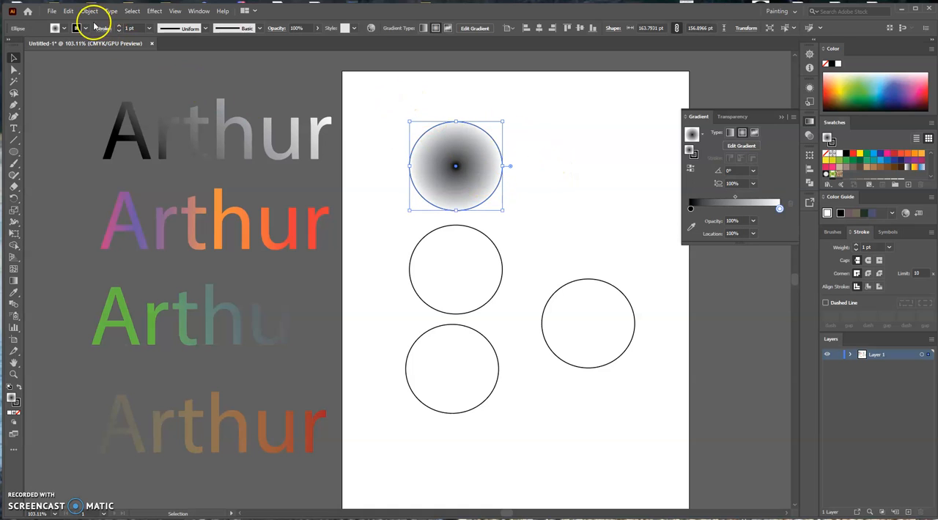
Remove the gradient circle's stroke and move the circle slightly toward the artboard's upper edge.
{"action": "left_click", "coordinate": [85, 28]}
{"action": "left_click", "coordinate": [6, 47]}
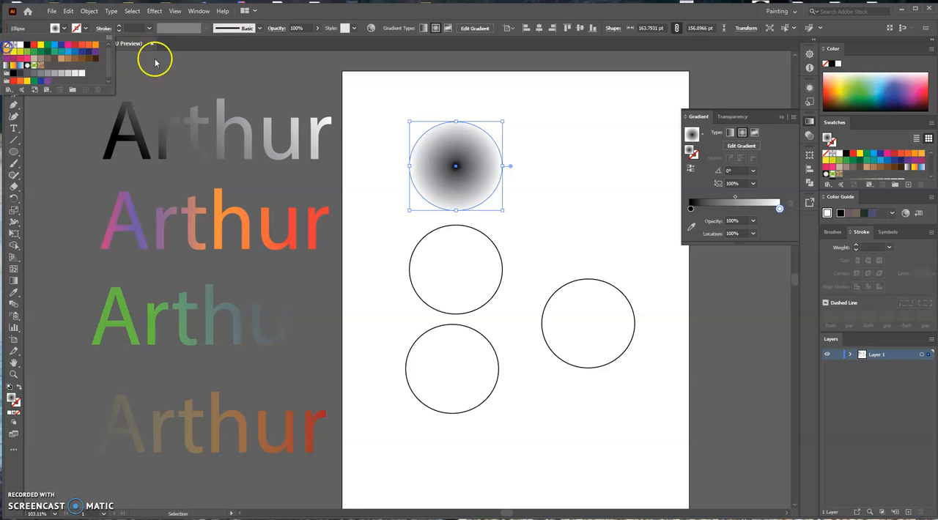
{"action": "left_click", "coordinate": [326, 89]}
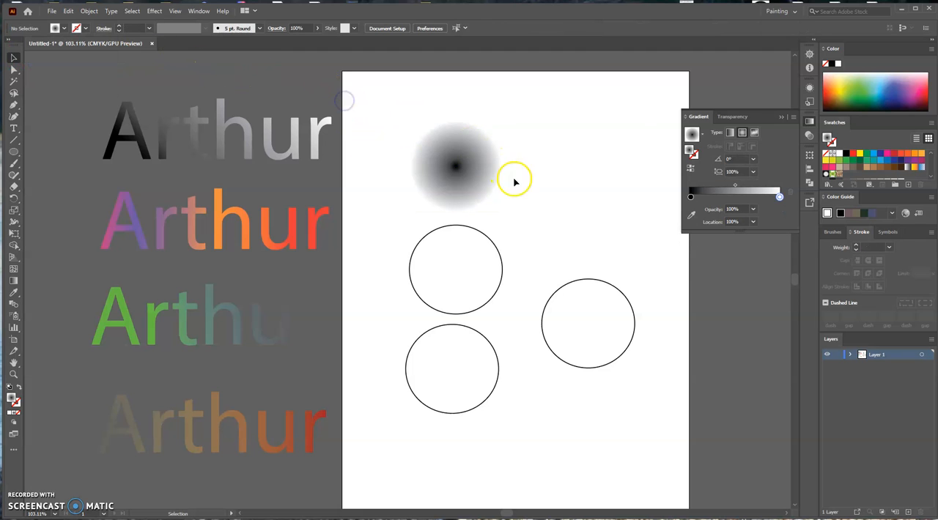
{"action": "left_click_drag", "start_coordinate": [479, 177], "coordinate": [498, 156]}
Delete the extra gradient stop at about 85% and set the outer white stop's opacity to 0%.
{"action": "left_click_drag", "start_coordinate": [780, 209], "coordinate": [767, 208]}
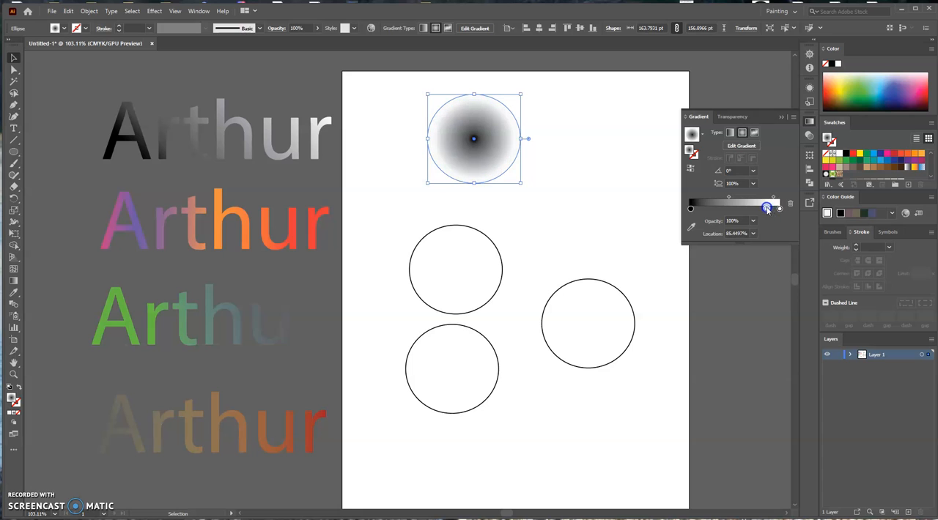
{"action": "left_click", "coordinate": [791, 204]}
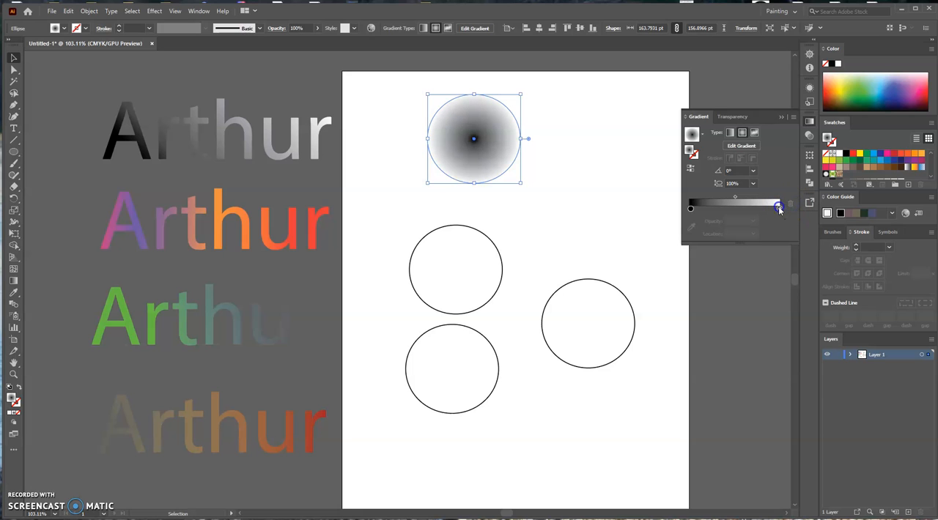
{"action": "double_click", "coordinate": [779, 210]}
{"action": "left_click", "coordinate": [708, 230]}
{"action": "left_click", "coordinate": [709, 229]}
{"action": "left_click", "coordinate": [731, 242]}
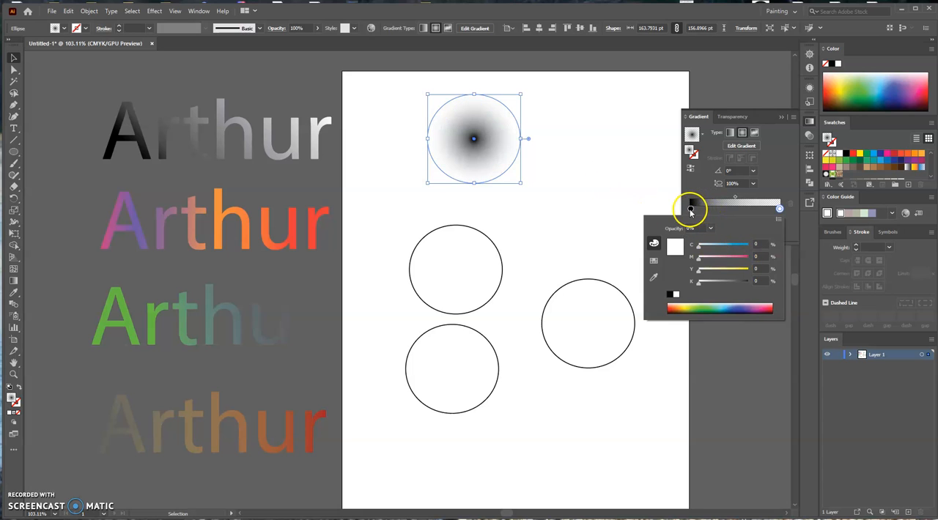
Shift the black stop slightly outward, set the gradient midpoint to about 63.7%, and move the circle toward the artboard's upper-left corner.
{"action": "left_click", "coordinate": [692, 210]}
{"action": "left_click_drag", "start_coordinate": [701, 210], "coordinate": [753, 199]}
{"action": "left_click", "coordinate": [741, 199]}
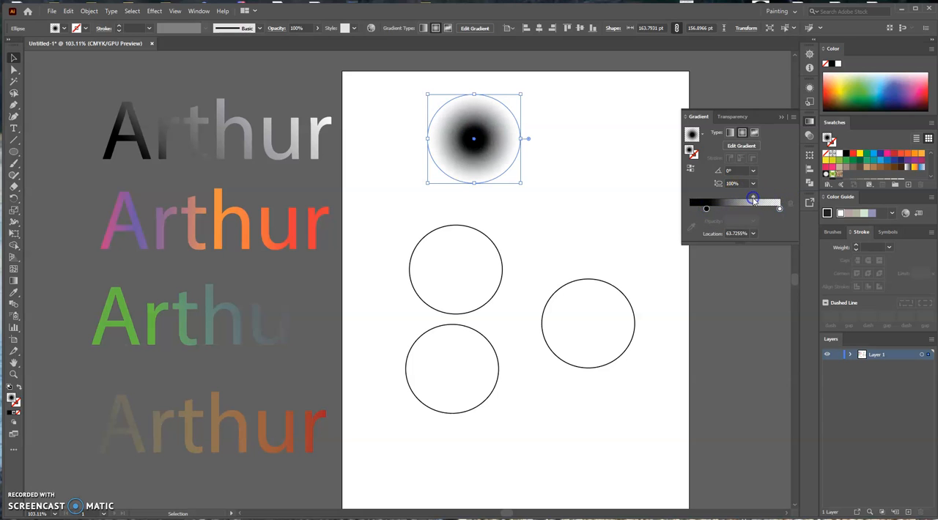
{"action": "left_click_drag", "start_coordinate": [503, 151], "coordinate": [462, 139]}
{"action": "left_click", "coordinate": [552, 174]}
Fill the second circle in the column with the yellow-to-red gradient swatch and make it radial.
{"action": "left_click", "coordinate": [461, 273]}
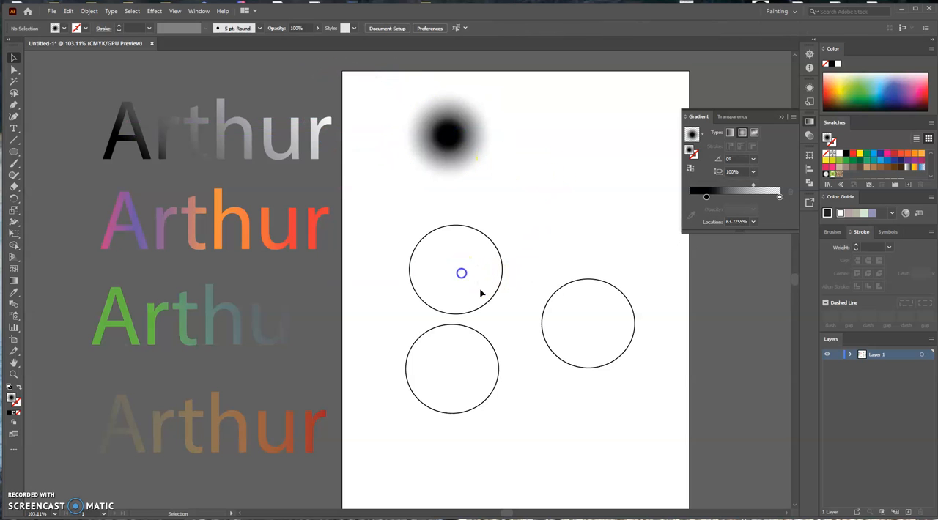
{"action": "left_click_drag", "start_coordinate": [502, 212], "coordinate": [498, 274]}
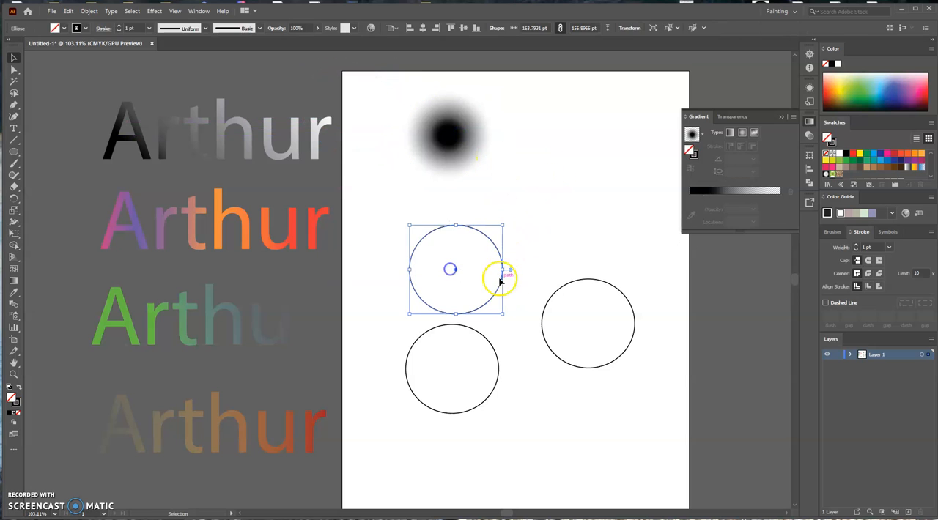
{"action": "left_click", "coordinate": [913, 167]}
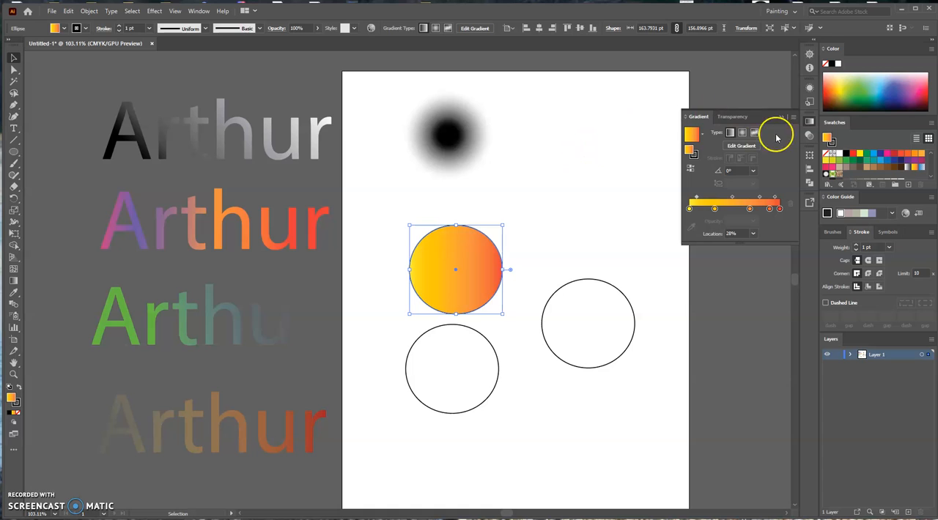
{"action": "left_click", "coordinate": [742, 133]}
Reposition the second circle's gradient stops, with gold at about 24.6%, orange at about 72.9% and red at 100%.
{"action": "left_click", "coordinate": [736, 209]}
{"action": "mouse_move", "coordinate": [749, 211]}
{"action": "left_mouse_down"}
{"action": "mouse_move", "coordinate": [711, 209]}
{"action": "mouse_move", "coordinate": [740, 212]}
{"action": "left_mouse_up"}
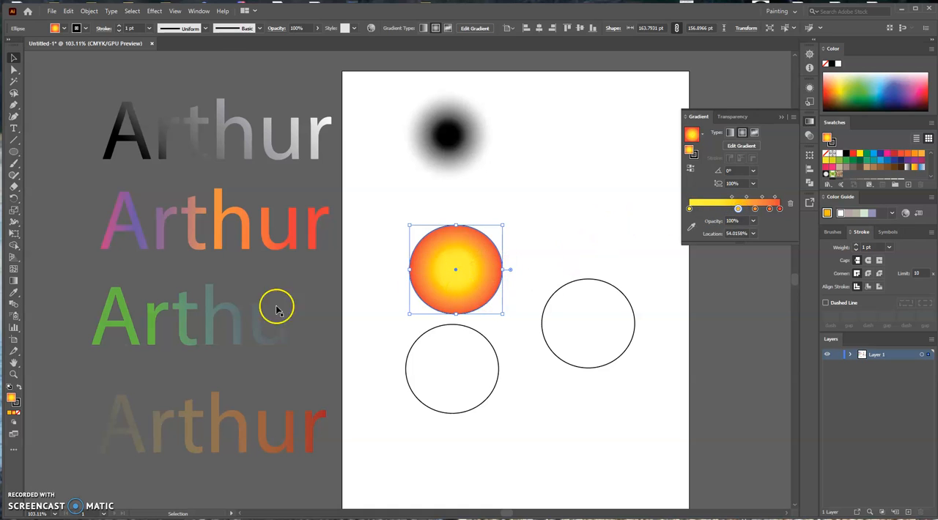
{"action": "left_click", "coordinate": [13, 282]}
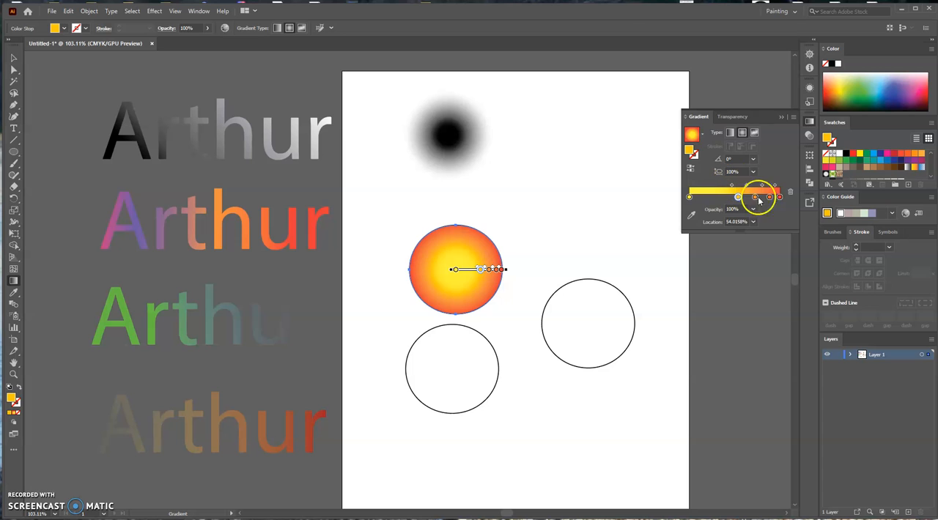
{"action": "left_click_drag", "start_coordinate": [481, 272], "coordinate": [466, 271]}
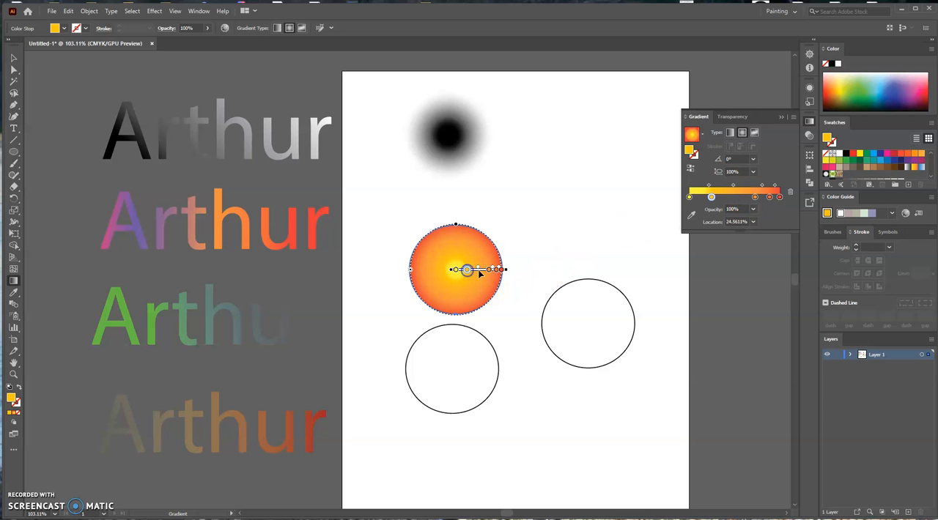
{"action": "left_click", "coordinate": [488, 271]}
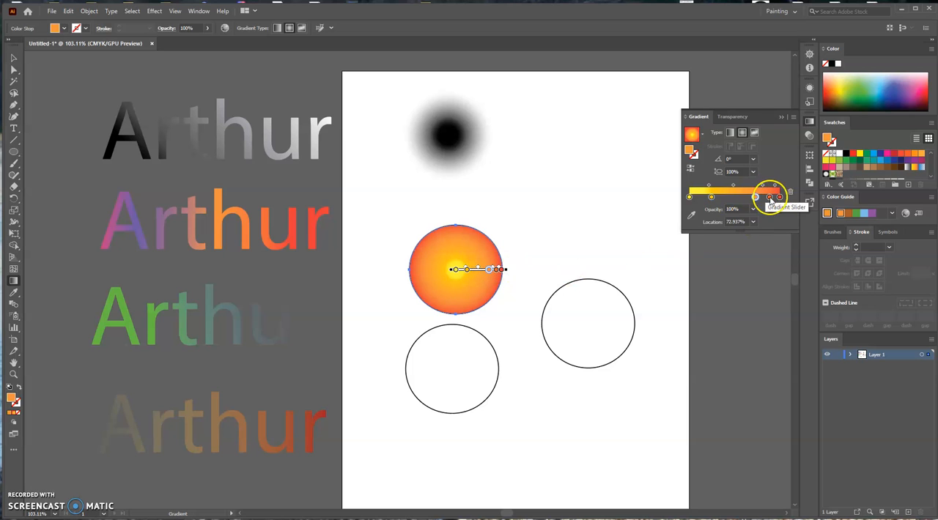
{"action": "mouse_move", "coordinate": [778, 197]}
{"action": "left_mouse_down"}
{"action": "mouse_move", "coordinate": [731, 200]}
{"action": "mouse_move", "coordinate": [781, 198]}
{"action": "left_mouse_up"}
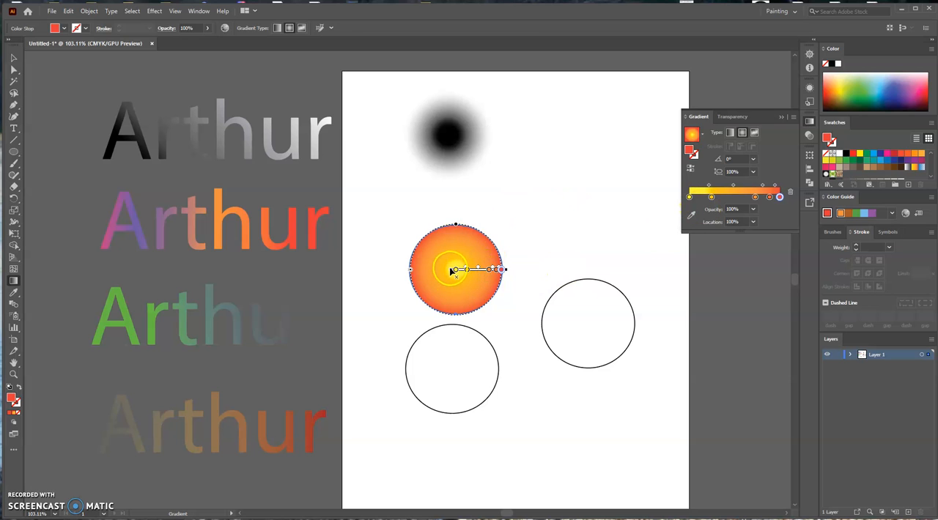
Offset the radial gradient's origin to the circle's lower-left edge, move the gold stop to about 60.2%, and shift the yellow-gold midpoint inward.
{"action": "left_click_drag", "start_coordinate": [445, 270], "coordinate": [416, 296]}
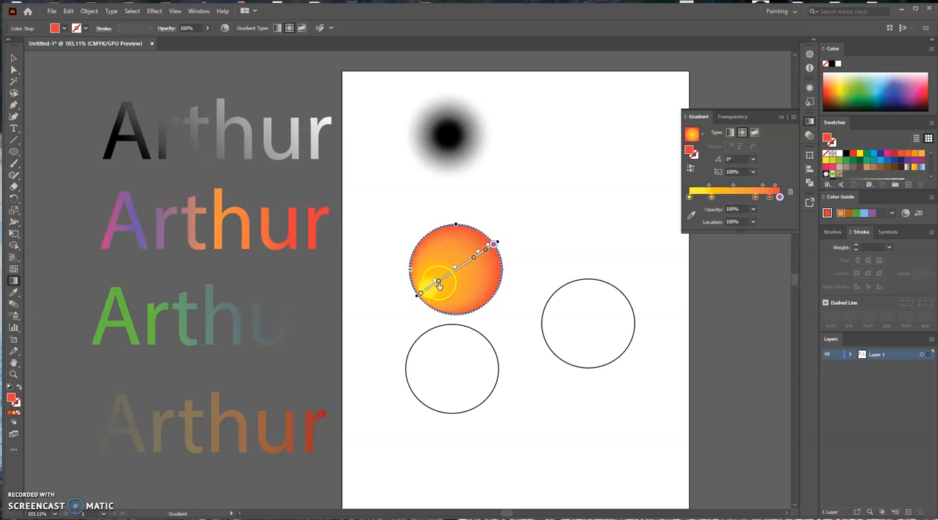
{"action": "left_click", "coordinate": [437, 284]}
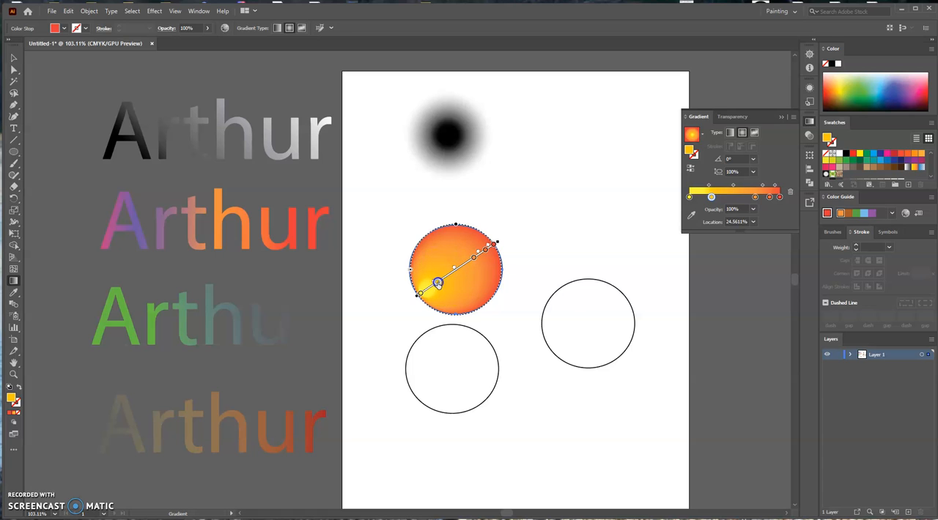
{"action": "left_click_drag", "start_coordinate": [432, 288], "coordinate": [464, 264]}
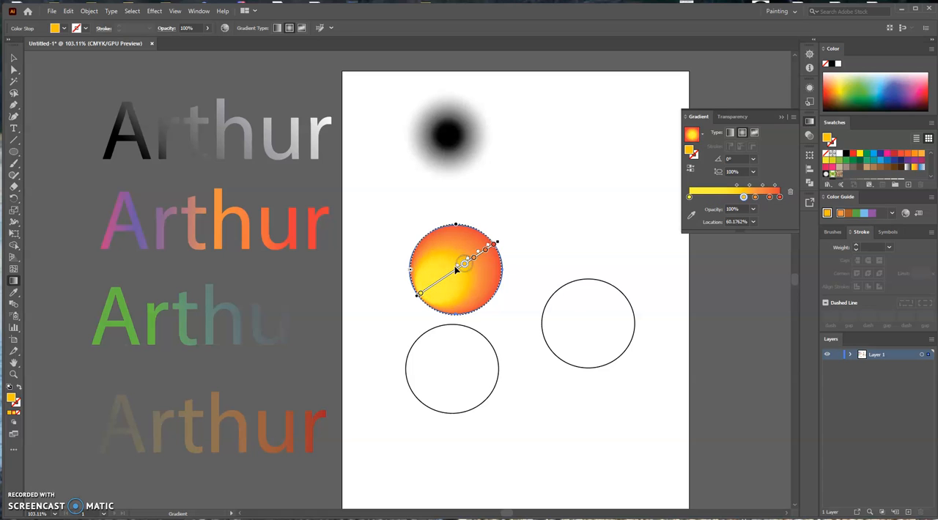
{"action": "left_click_drag", "start_coordinate": [450, 275], "coordinate": [449, 274]}
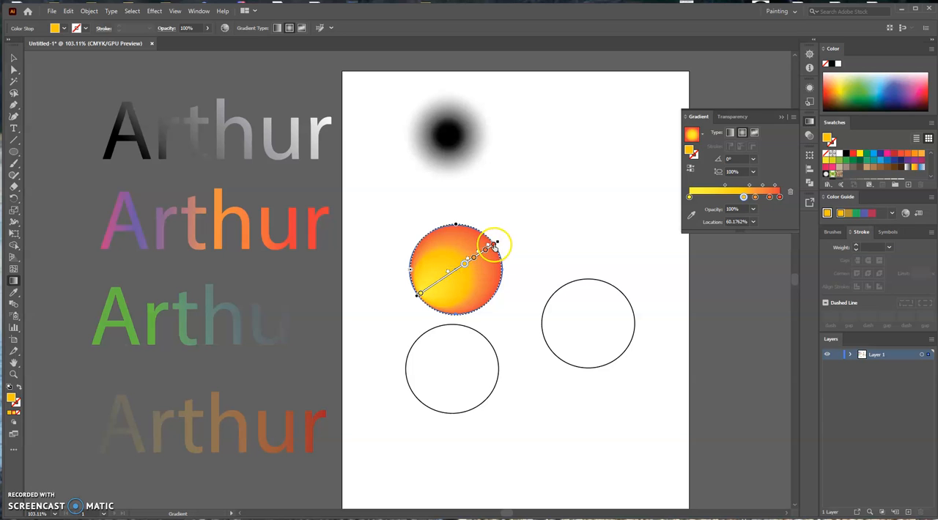
Delete the two outermost red stops and enlarge the radial gradient well beyond the second circle's edge.
{"action": "left_click", "coordinate": [494, 244]}
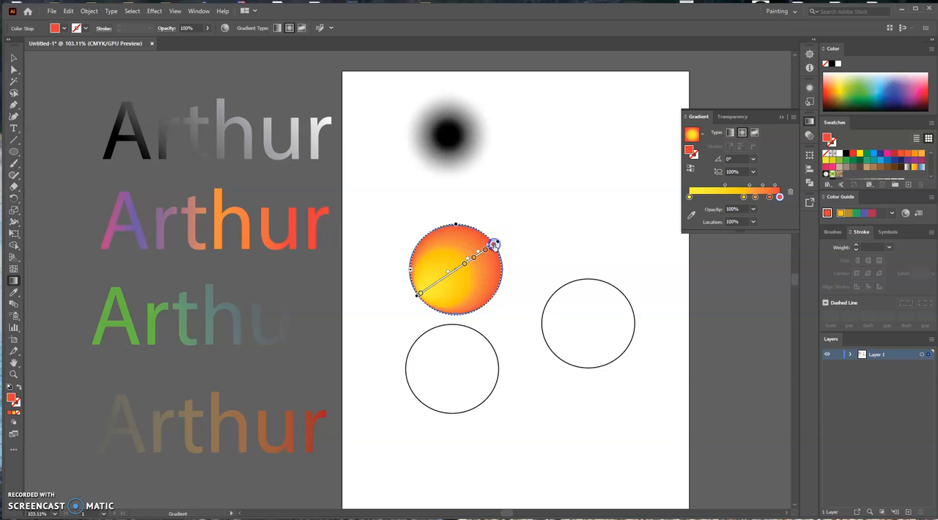
{"action": "left_click", "coordinate": [769, 197]}
{"action": "left_click_drag", "start_coordinate": [789, 193], "coordinate": [790, 199]}
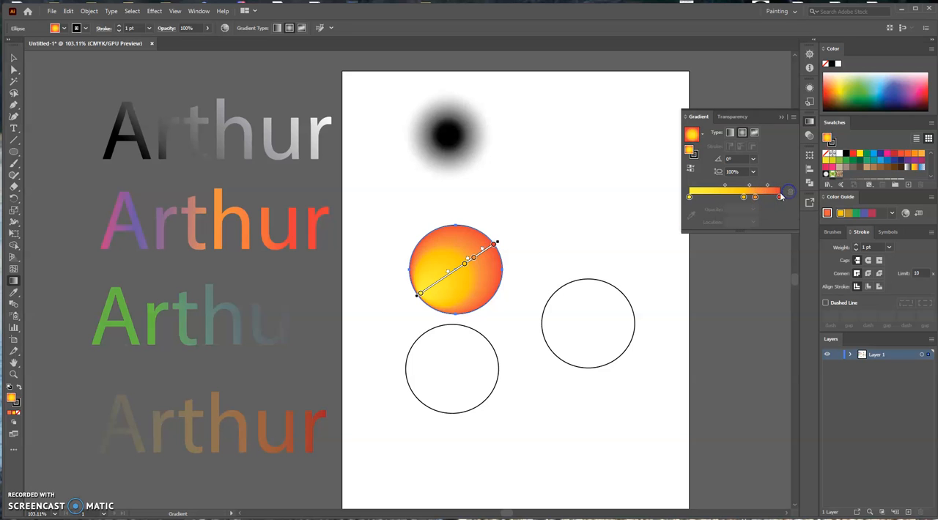
{"action": "left_click_drag", "start_coordinate": [496, 243], "coordinate": [535, 221]}
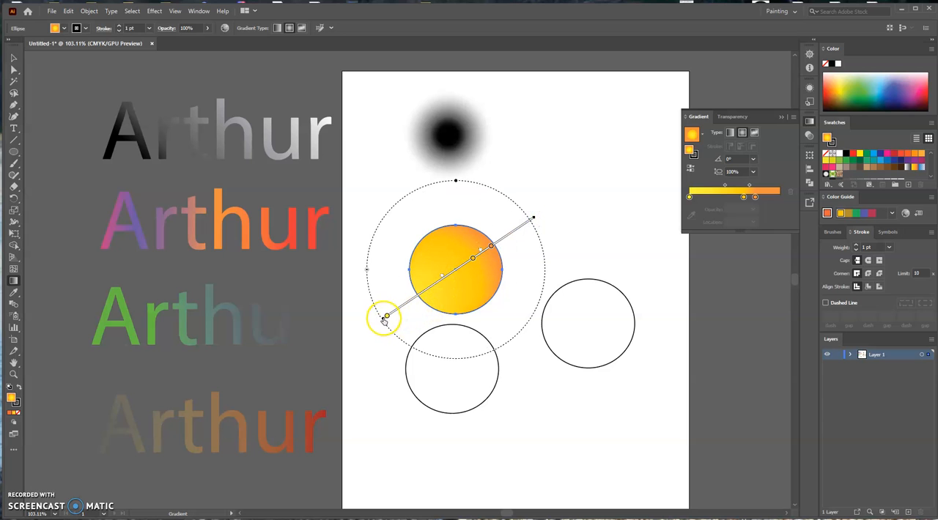
Move the orange circle's yellow gradient stop to about 3.87% and pull the radial origin in to the circle's lower-left edge.
{"action": "left_click_drag", "start_coordinate": [383, 319], "coordinate": [414, 300]}
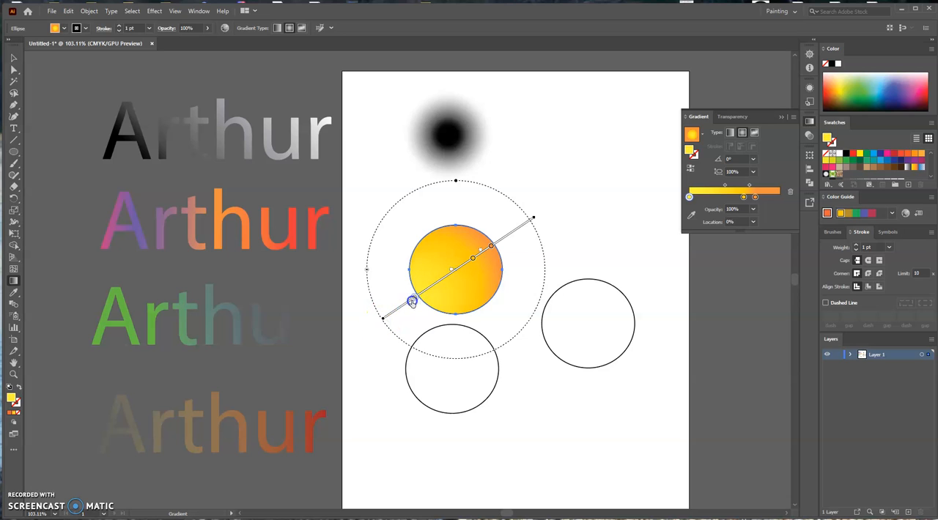
{"action": "left_click", "coordinate": [386, 318]}
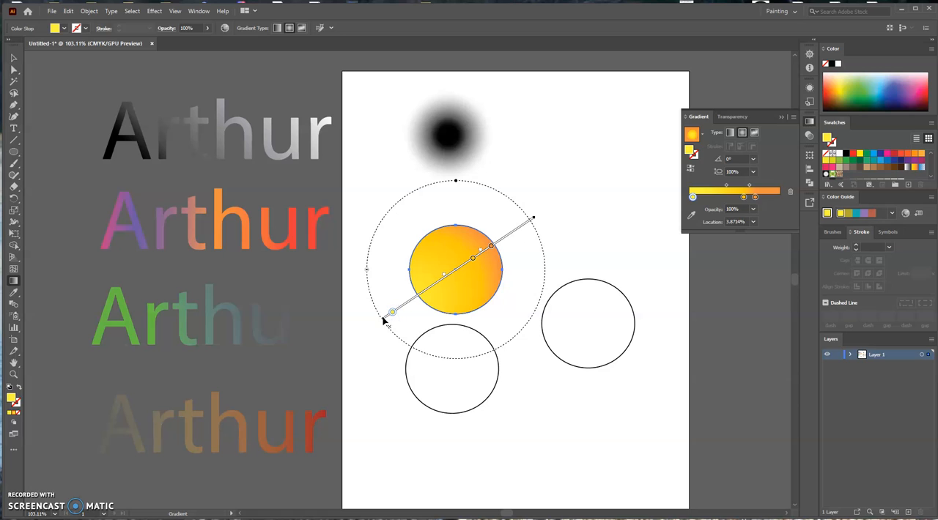
{"action": "mouse_move", "coordinate": [383, 319]}
{"action": "left_mouse_down"}
{"action": "mouse_move", "coordinate": [412, 295]}
{"action": "mouse_move", "coordinate": [427, 300]}
{"action": "left_mouse_up"}
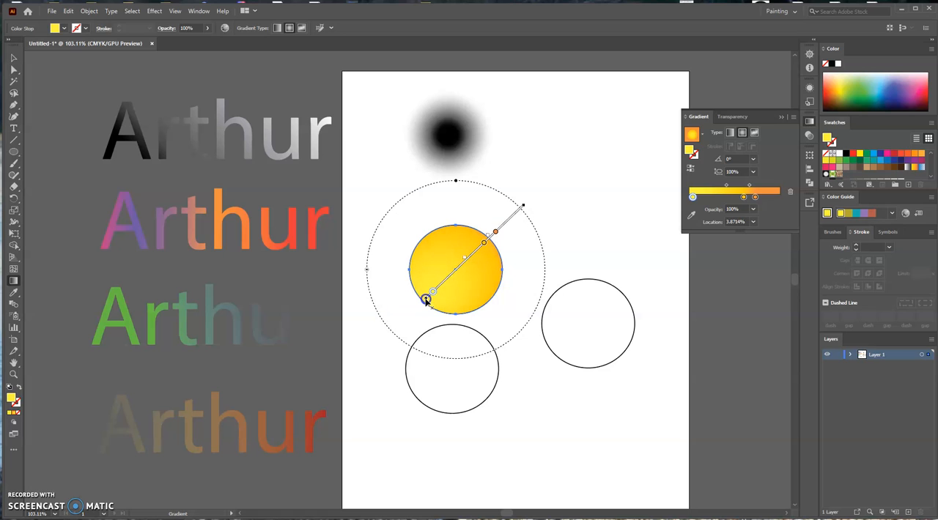
Shift the gold stop inward, set the orange stop at about 65.3%, and place the radial origin at the circle's right edge.
{"action": "mouse_move", "coordinate": [483, 243]}
{"action": "left_mouse_down"}
{"action": "mouse_move", "coordinate": [466, 264]}
{"action": "mouse_move", "coordinate": [491, 241]}
{"action": "left_mouse_up"}
{"action": "left_click", "coordinate": [495, 233]}
{"action": "left_click", "coordinate": [595, 246]}
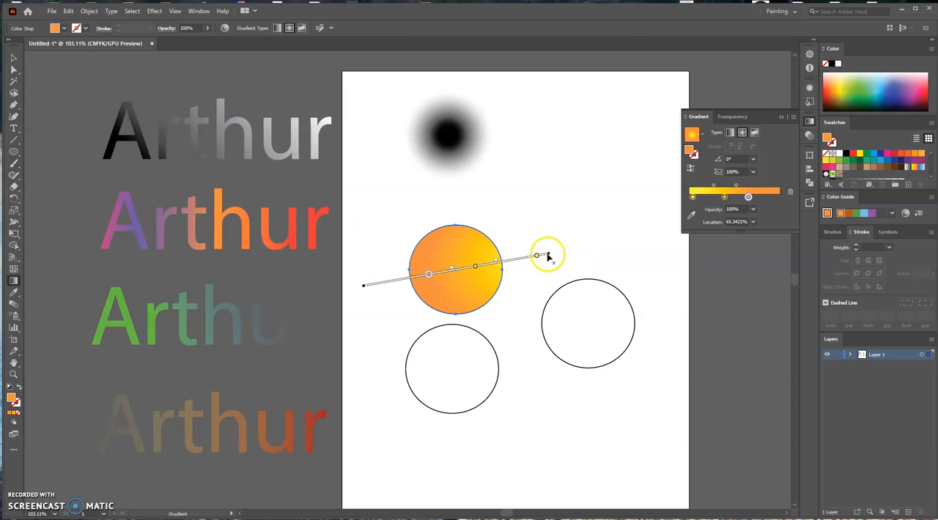
{"action": "mouse_move", "coordinate": [548, 258]}
{"action": "left_mouse_down"}
{"action": "mouse_move", "coordinate": [534, 314]}
{"action": "mouse_move", "coordinate": [492, 325]}
{"action": "mouse_move", "coordinate": [449, 255]}
{"action": "mouse_move", "coordinate": [482, 300]}
{"action": "mouse_move", "coordinate": [494, 301]}
{"action": "mouse_move", "coordinate": [503, 272]}
{"action": "mouse_move", "coordinate": [505, 281]}
{"action": "left_mouse_up"}
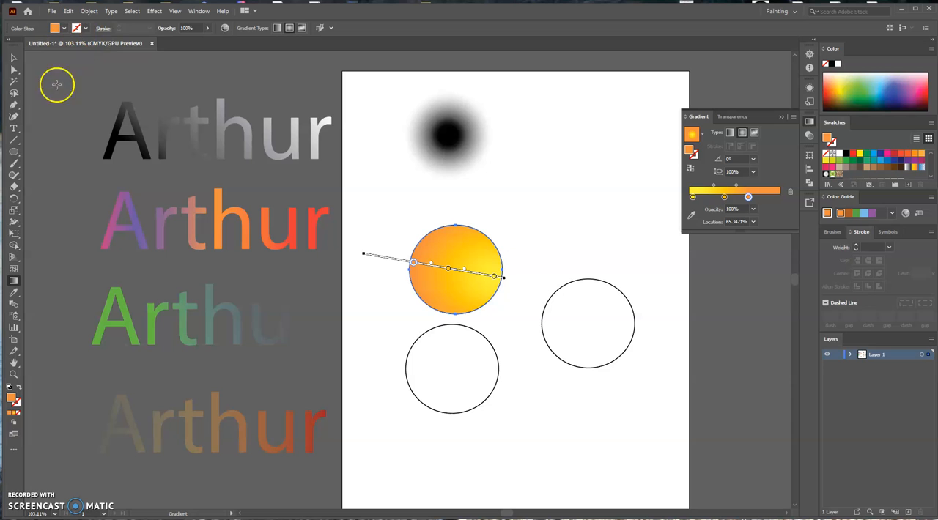
Remove the stroke from the orange circle.
{"action": "left_click", "coordinate": [13, 58]}
{"action": "left_click", "coordinate": [563, 193]}
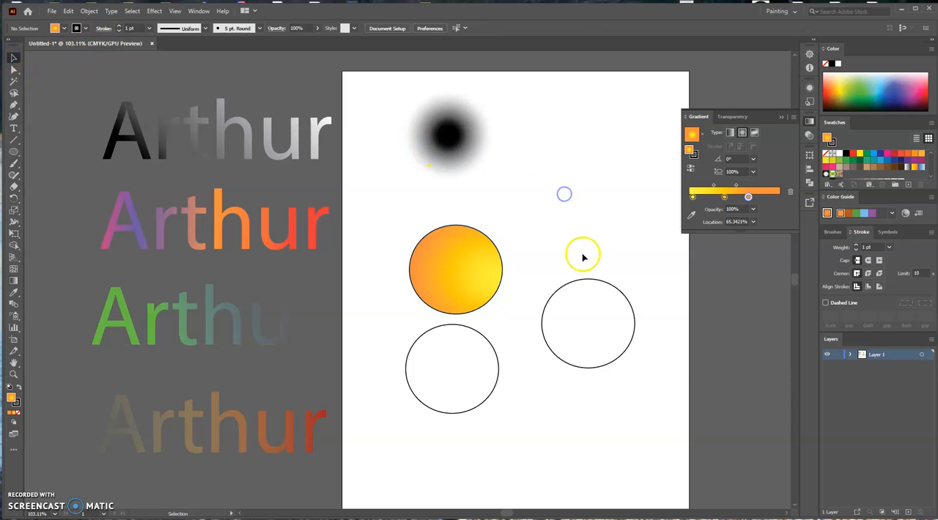
{"action": "left_click", "coordinate": [483, 243]}
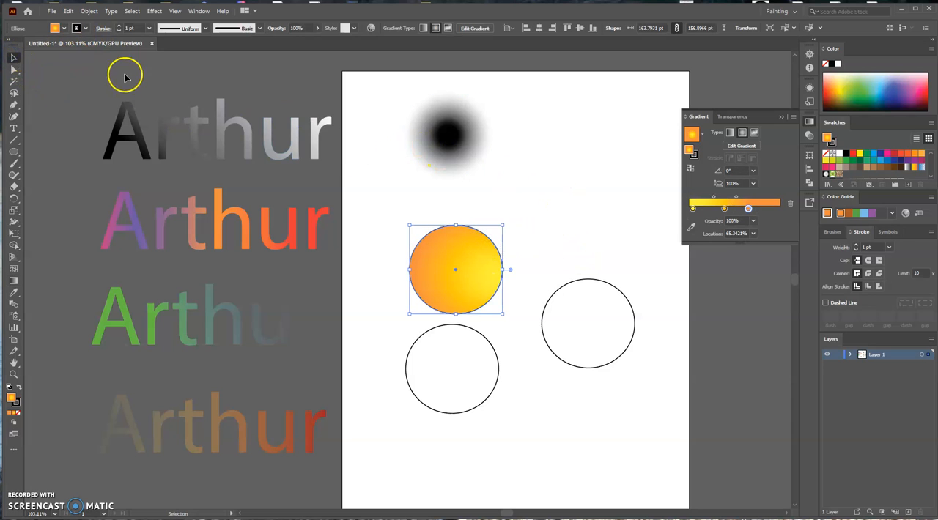
{"action": "left_click", "coordinate": [85, 29]}
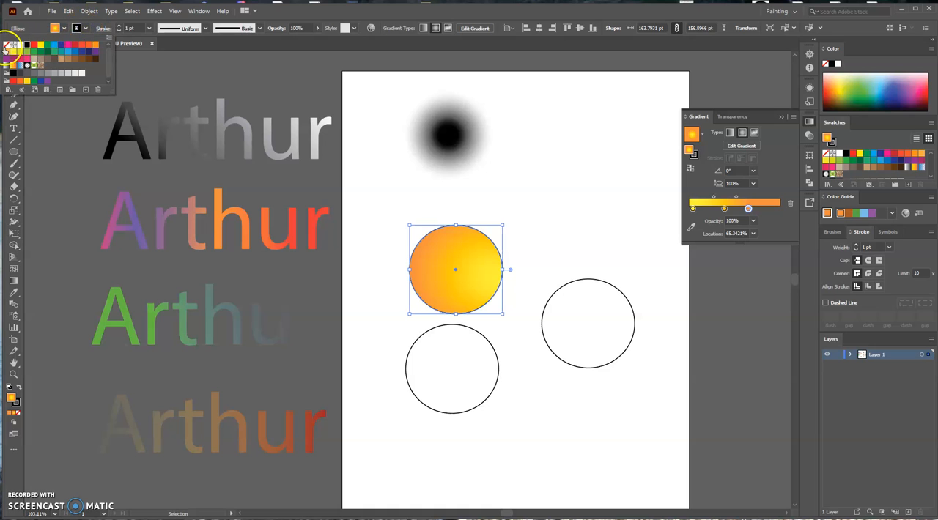
{"action": "left_click", "coordinate": [6, 46]}
{"action": "left_click", "coordinate": [547, 246]}
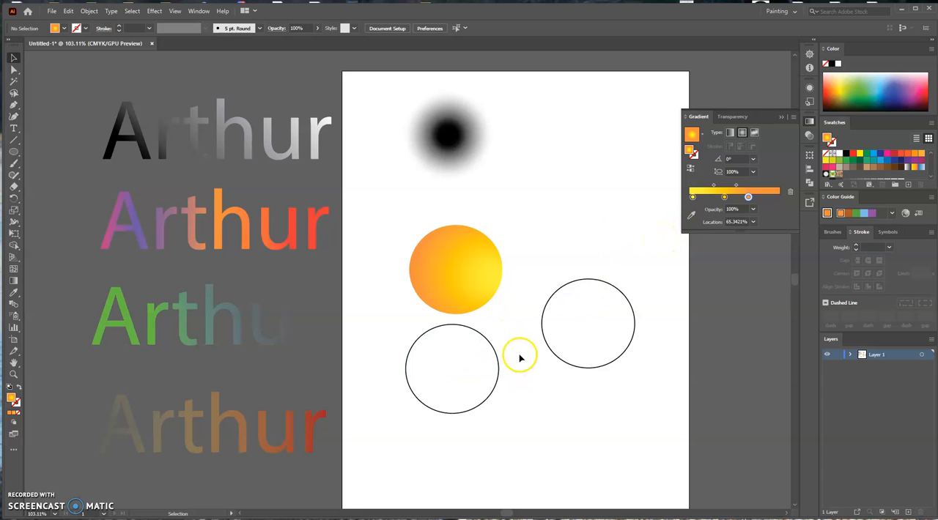
Fill the bottom circle with the blue fading gradient swatch, make it radial, and align the circle directly below the orange one.
{"action": "left_click", "coordinate": [498, 372]}
{"action": "left_click", "coordinate": [921, 169]}
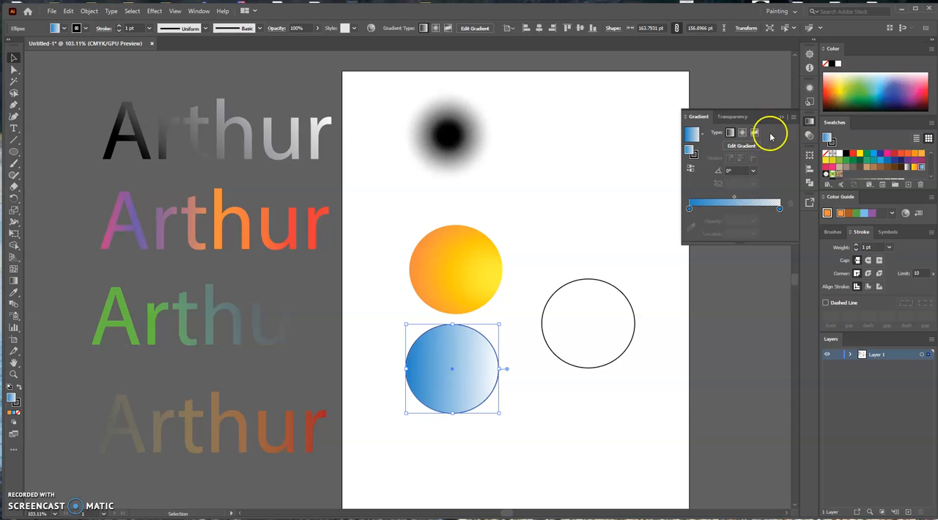
{"action": "left_click", "coordinate": [742, 133]}
{"action": "mouse_move", "coordinate": [477, 378]}
{"action": "left_mouse_down"}
{"action": "mouse_move", "coordinate": [394, 385]}
{"action": "mouse_move", "coordinate": [377, 364]}
{"action": "mouse_move", "coordinate": [477, 382]}
{"action": "left_mouse_up"}
{"action": "left_click", "coordinate": [474, 435]}
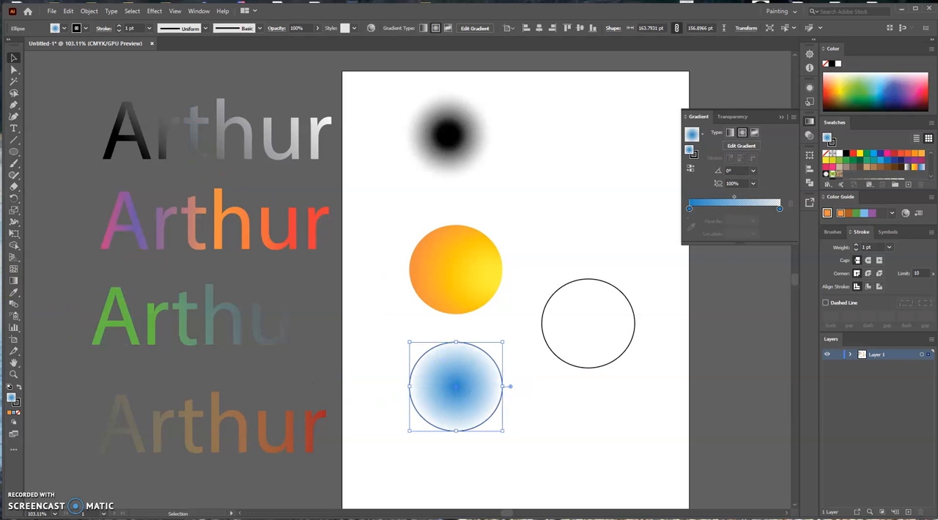
Offset the blue radial gradient's origin to the circle's lower-left edge, move its midpoint toward the origin, and keep the transparent stop at 100%.
{"action": "left_click", "coordinate": [14, 281]}
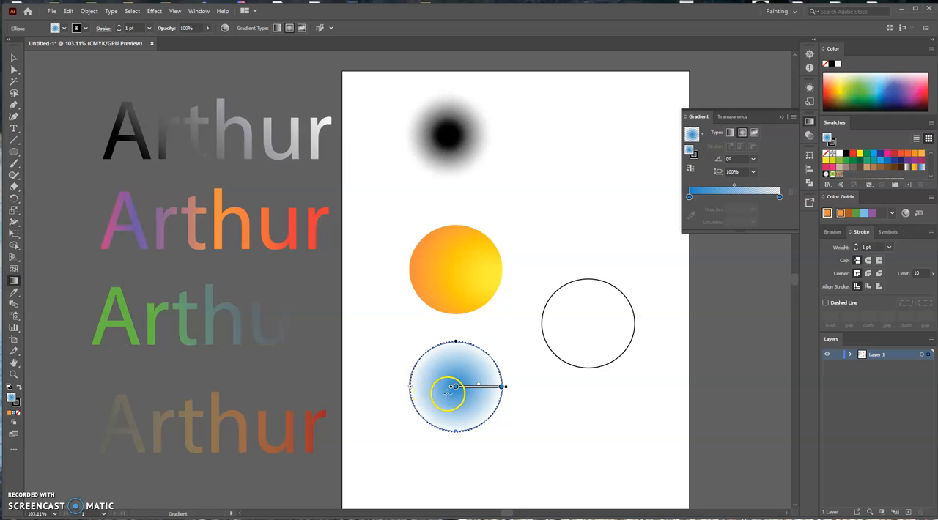
{"action": "left_click_drag", "start_coordinate": [452, 387], "coordinate": [438, 423]}
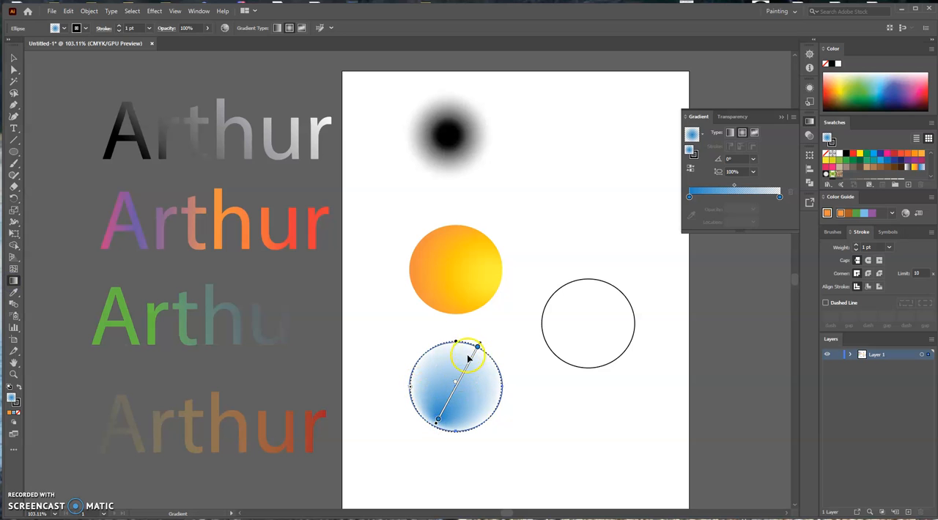
{"action": "mouse_move", "coordinate": [478, 349]}
{"action": "left_mouse_down"}
{"action": "mouse_move", "coordinate": [471, 384]}
{"action": "mouse_move", "coordinate": [505, 339]}
{"action": "mouse_move", "coordinate": [471, 389]}
{"action": "mouse_move", "coordinate": [484, 358]}
{"action": "left_mouse_up"}
{"action": "left_click", "coordinate": [455, 388]}
{"action": "left_click_drag", "start_coordinate": [453, 388], "coordinate": [445, 401]}
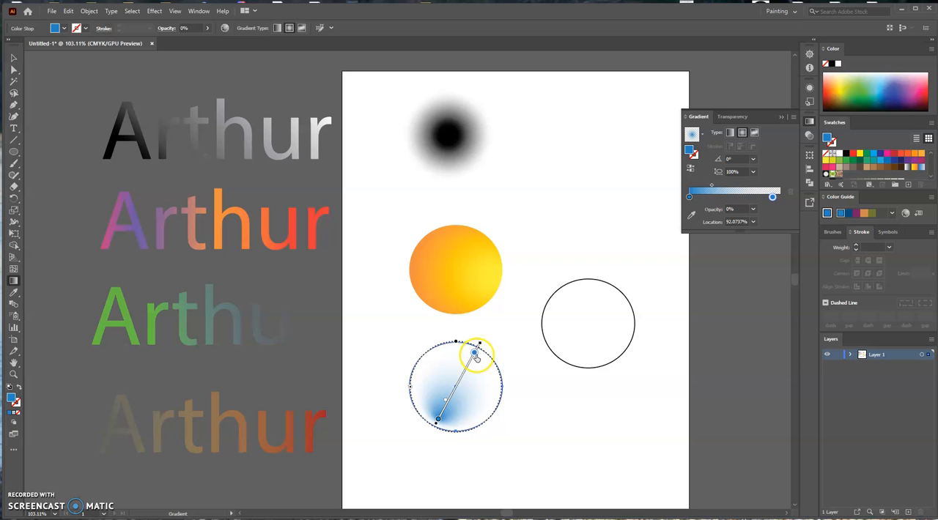
{"action": "left_click_drag", "start_coordinate": [489, 339], "coordinate": [490, 336]}
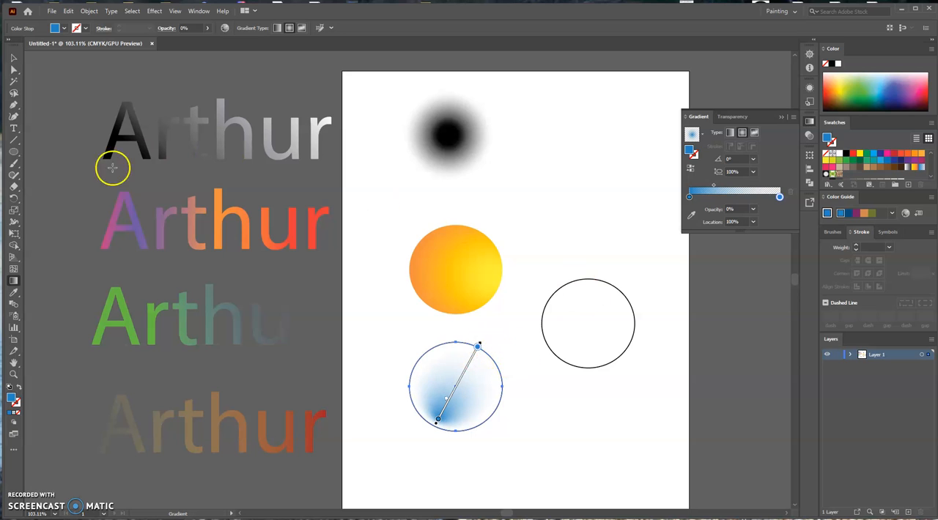
Fill the unfilled circle on the right with the transparent-to-black radial gradient and move its 0% opacity stop to about 9.8%.
{"action": "left_click", "coordinate": [14, 58]}
{"action": "left_click", "coordinate": [574, 327]}
{"action": "left_click_drag", "start_coordinate": [545, 274], "coordinate": [634, 370]}
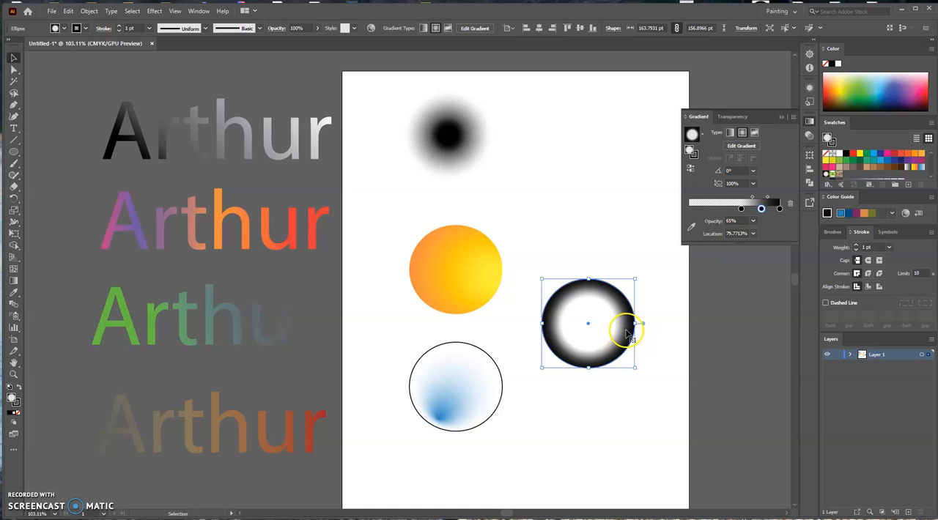
{"action": "left_click_drag", "start_coordinate": [745, 211], "coordinate": [698, 209]}
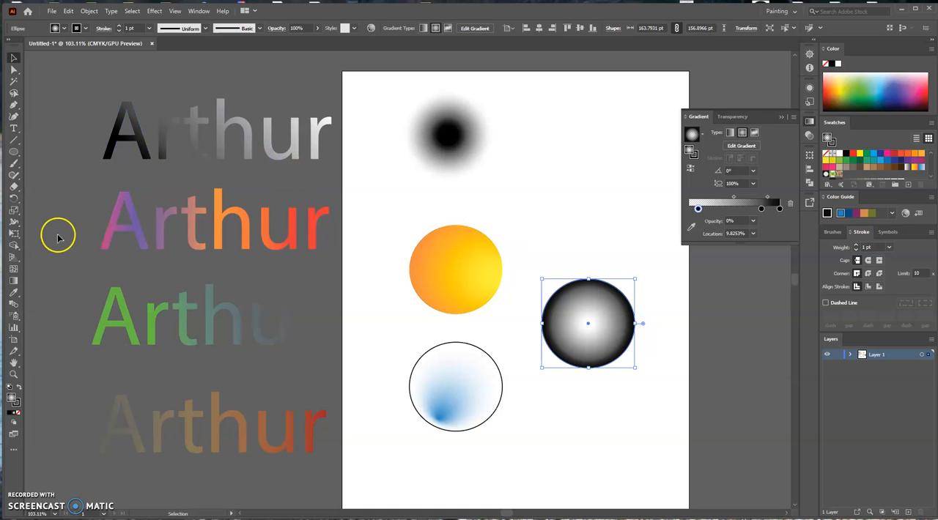
Offset the black radial gradient's origin toward the circle's left side and remove the 65% opacity middle stop.
{"action": "left_click", "coordinate": [13, 281]}
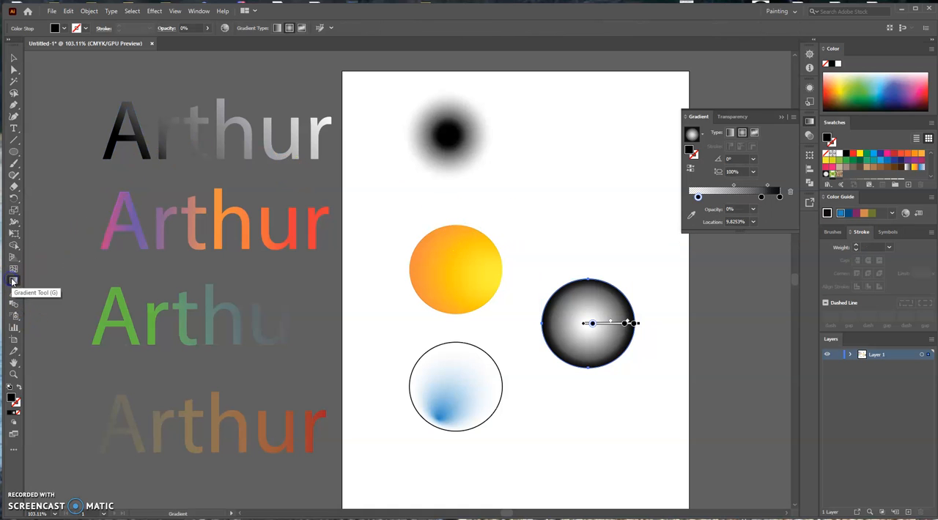
{"action": "left_click_drag", "start_coordinate": [584, 327], "coordinate": [563, 327]}
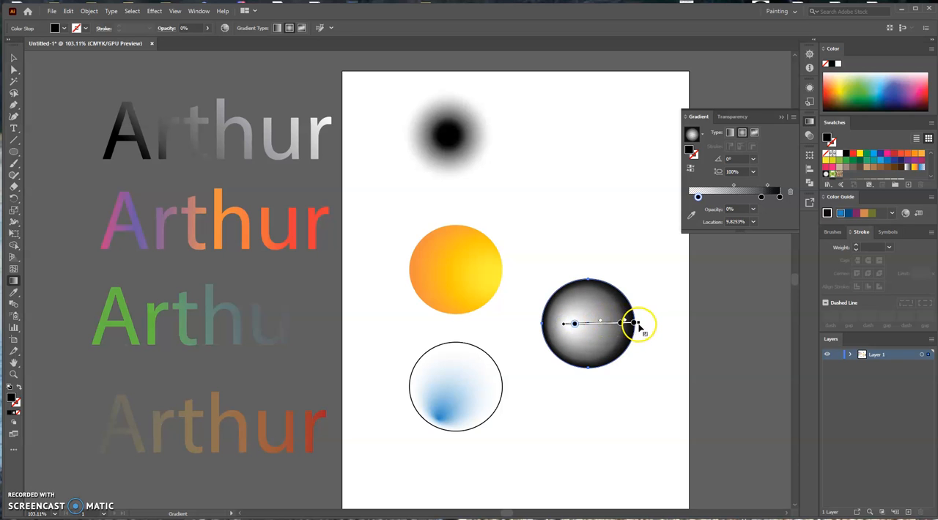
{"action": "mouse_move", "coordinate": [620, 323]}
{"action": "left_mouse_down"}
{"action": "mouse_move", "coordinate": [598, 324]}
{"action": "mouse_move", "coordinate": [667, 322]}
{"action": "left_mouse_up"}
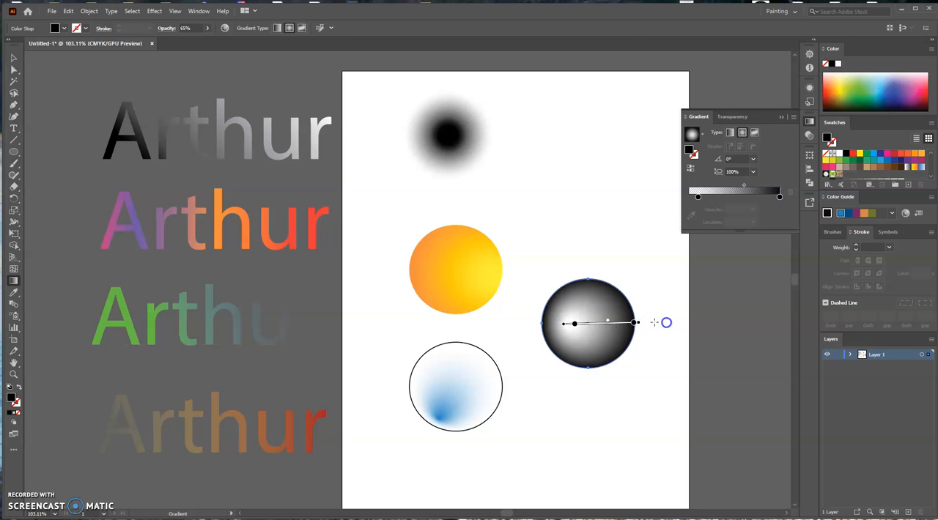
{"action": "mouse_move", "coordinate": [562, 325]}
{"action": "left_mouse_down"}
{"action": "mouse_move", "coordinate": [549, 333]}
{"action": "mouse_move", "coordinate": [562, 297]}
{"action": "mouse_move", "coordinate": [561, 324]}
{"action": "left_mouse_up"}
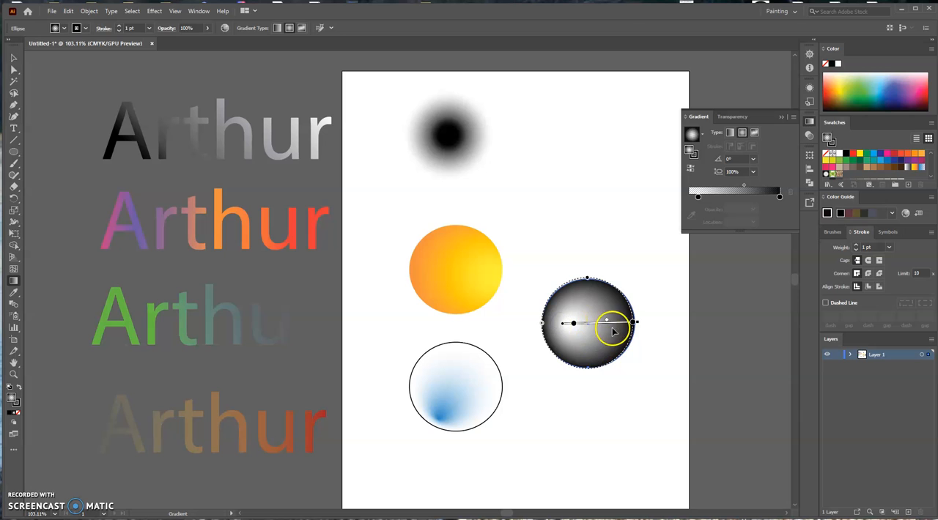
Remove the black gradient circle's stroke and re-aim its radial gradient so the origin sits at the circle's bottom edge.
{"action": "left_click", "coordinate": [85, 28]}
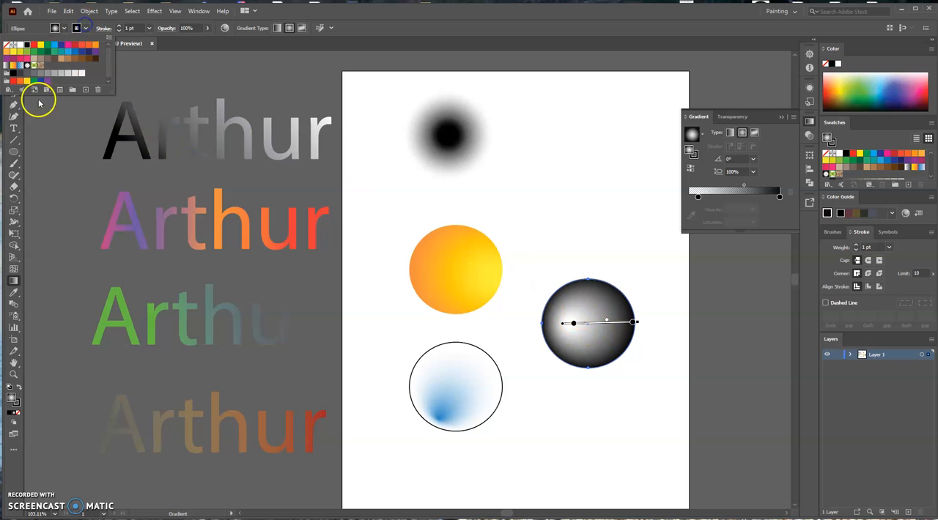
{"action": "left_click", "coordinate": [6, 46]}
{"action": "left_click", "coordinate": [559, 409]}
{"action": "left_click", "coordinate": [592, 429]}
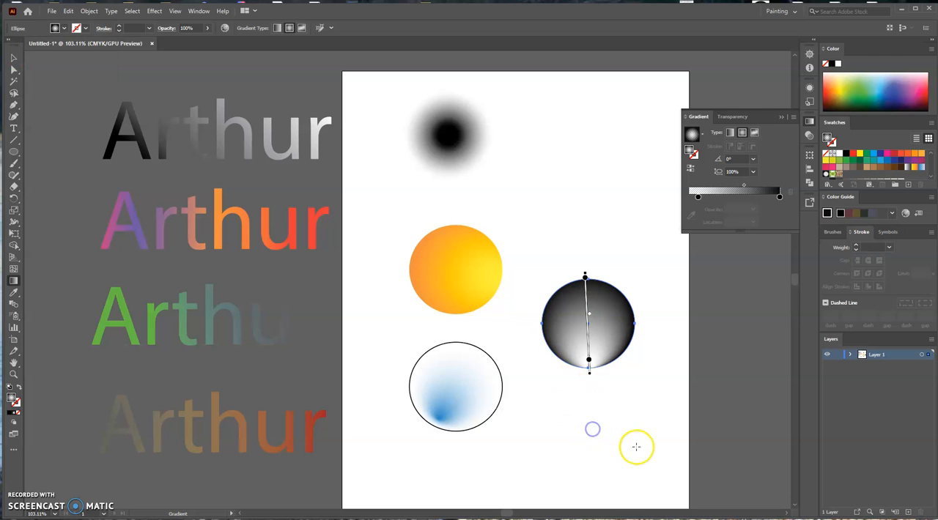
Arrange the circles two by two, with the bottom-lit black one beside the blurred one, orange beneath it, and blue beside orange.
{"action": "left_click", "coordinate": [14, 57]}
{"action": "left_click", "coordinate": [557, 209]}
{"action": "left_click_drag", "start_coordinate": [600, 322], "coordinate": [568, 140]}
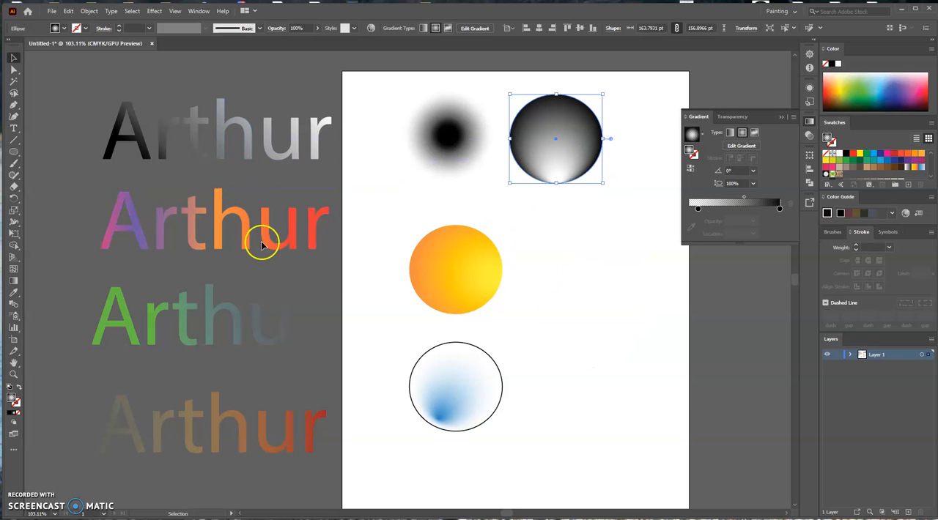
{"action": "left_click_drag", "start_coordinate": [477, 288], "coordinate": [575, 265]}
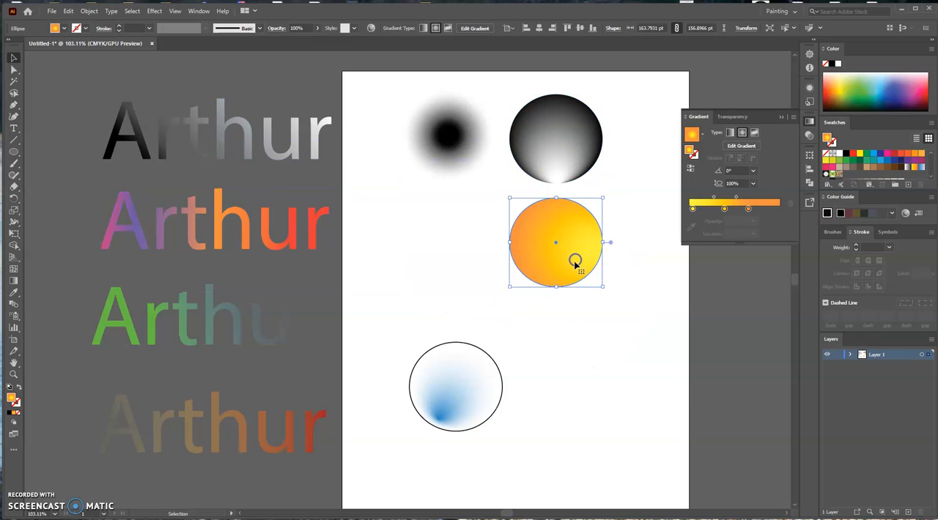
{"action": "left_click_drag", "start_coordinate": [477, 398], "coordinate": [461, 253]}
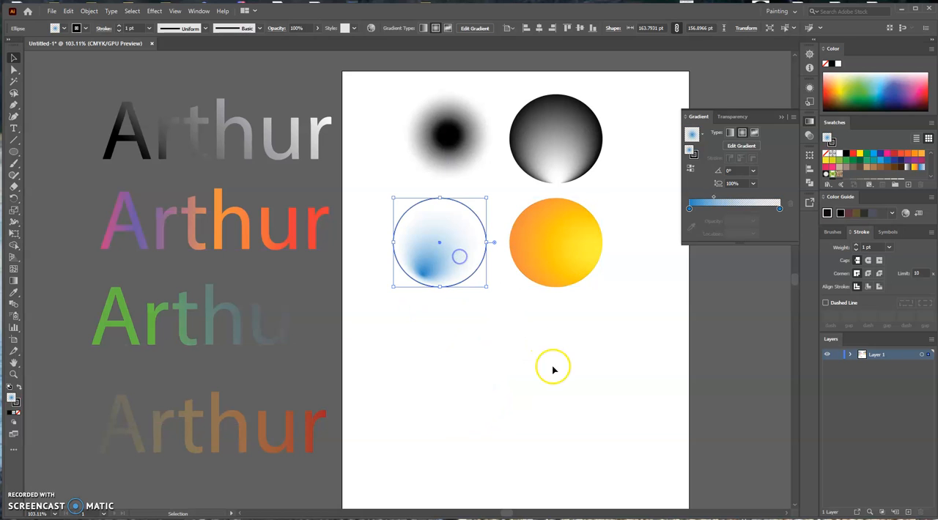
{"action": "left_click", "coordinate": [553, 370]}
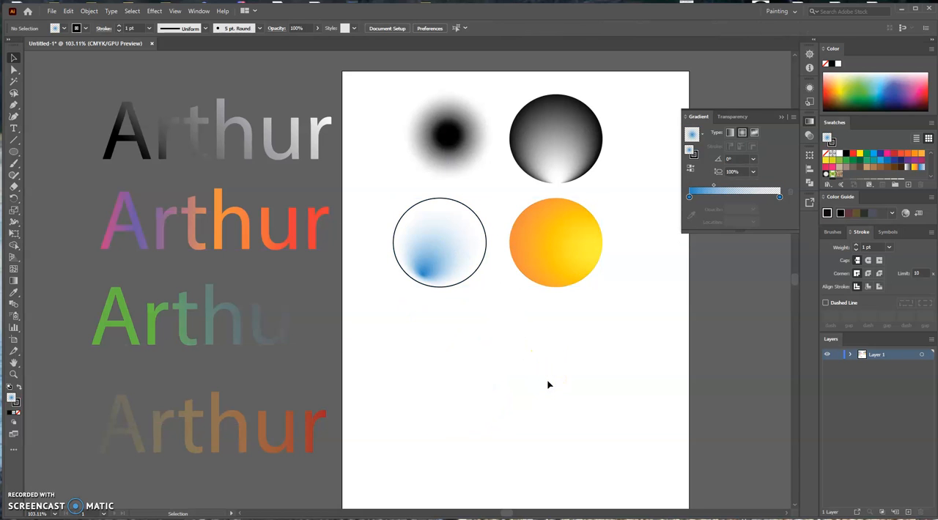